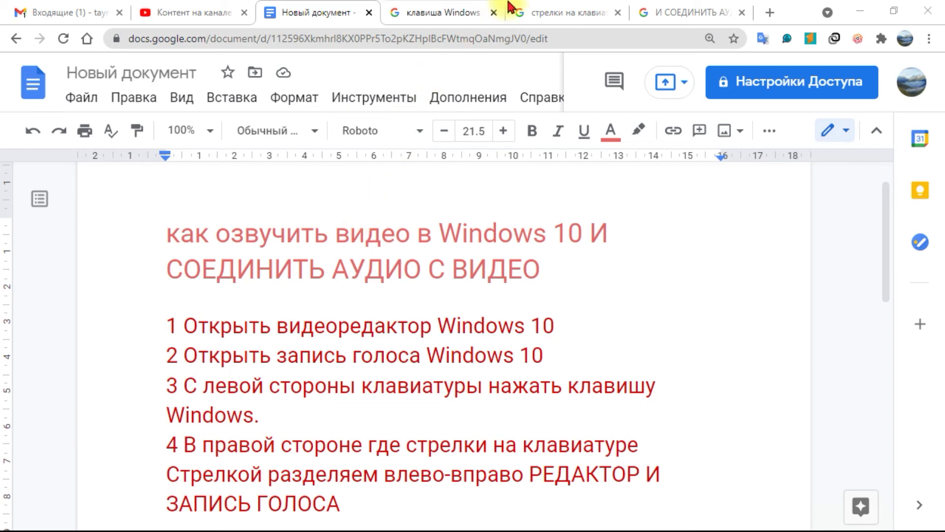
Review the open reference pictures of the keyboard arrow keys and the Windows key, and return to the instructions document.
left_click(537, 12)
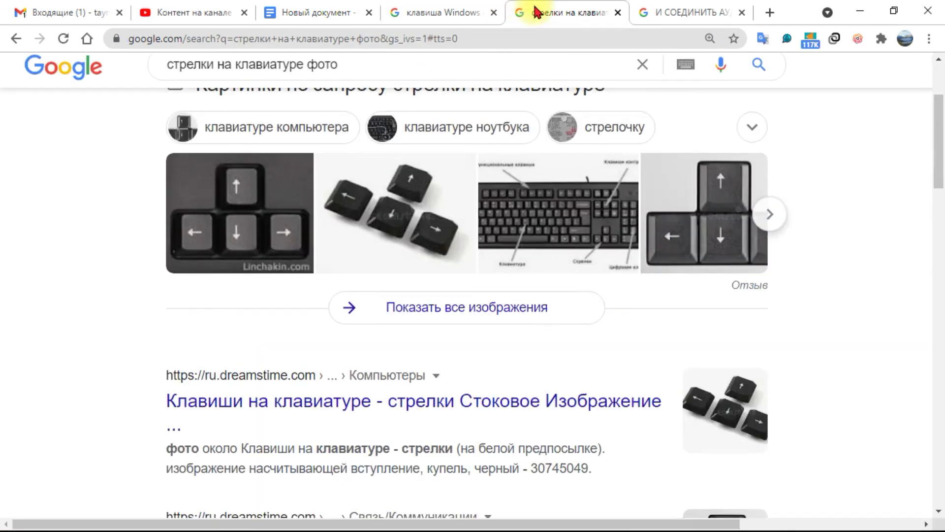
left_click(447, 12)
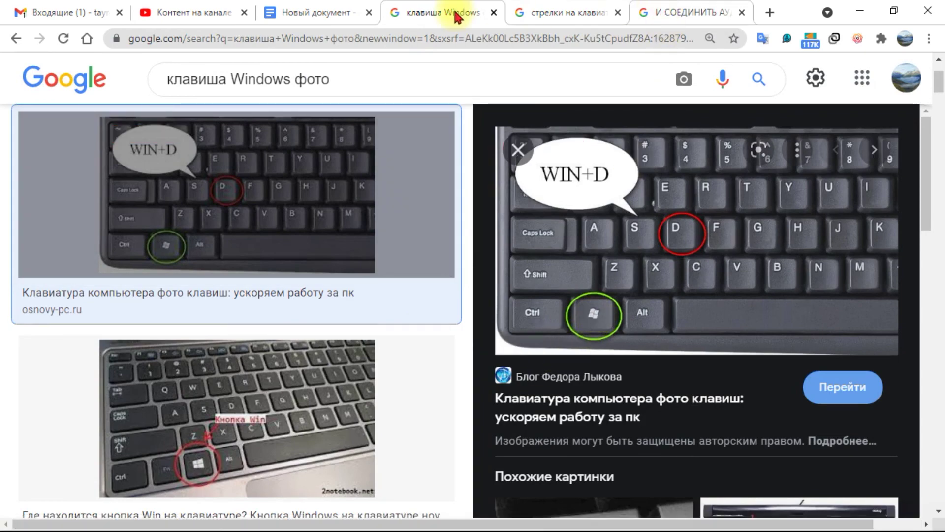
left_click(539, 11)
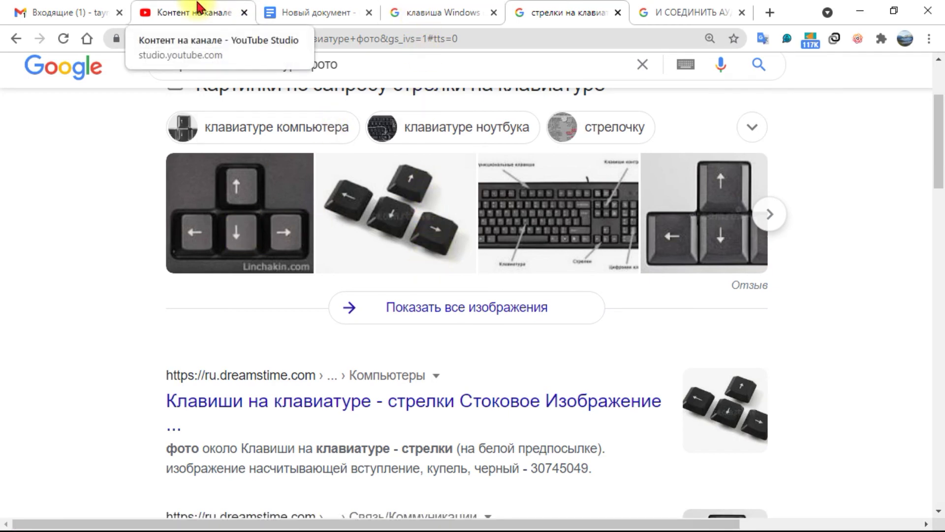
left_click(309, 12)
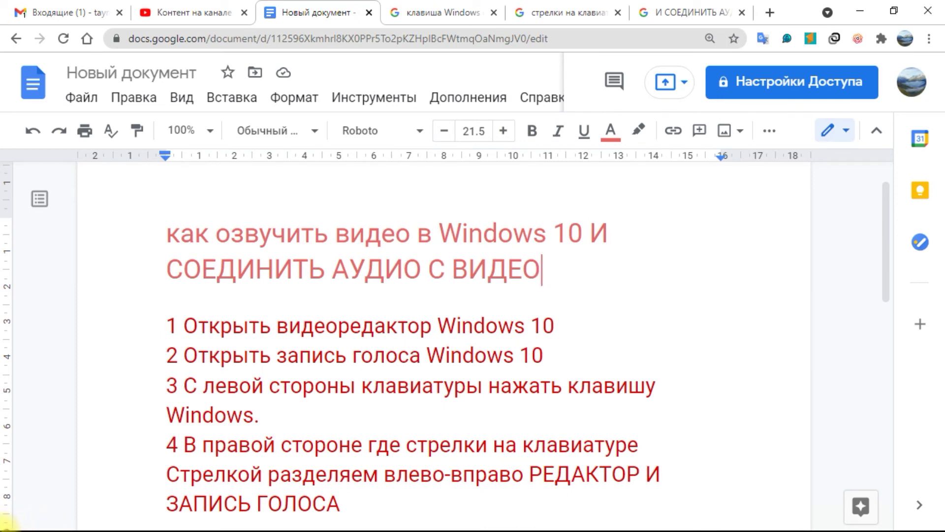
Launch the Windows voice recorder (Запись голоса) from the installed apps list.
key("super+d")
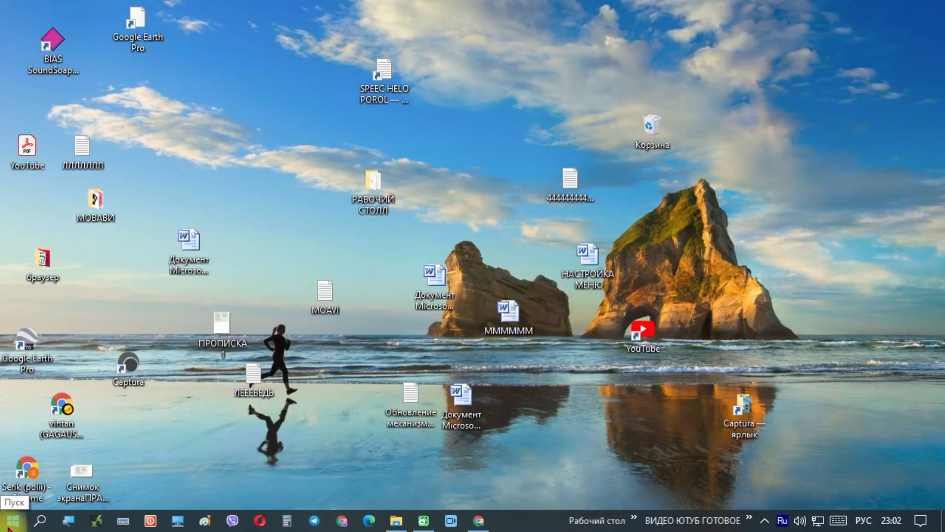
left_click(14, 521)
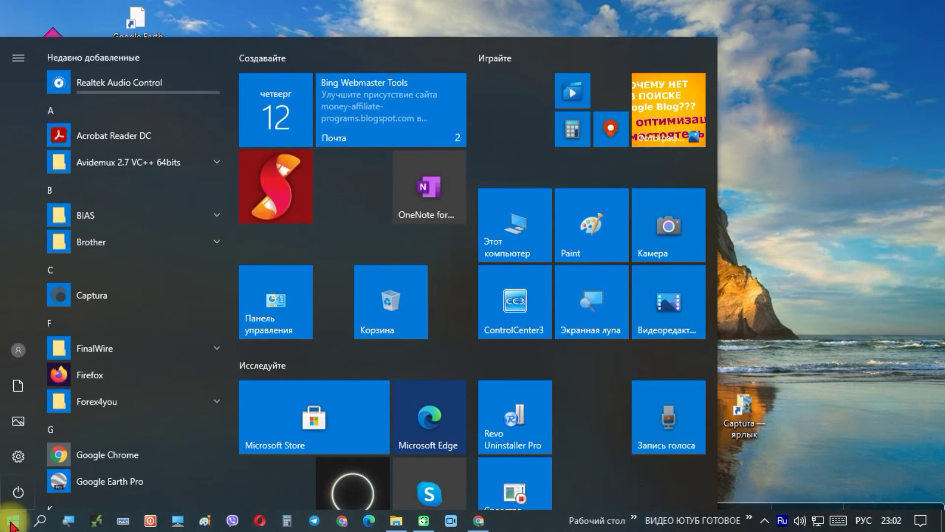
scroll(109, 454, "down", 10)
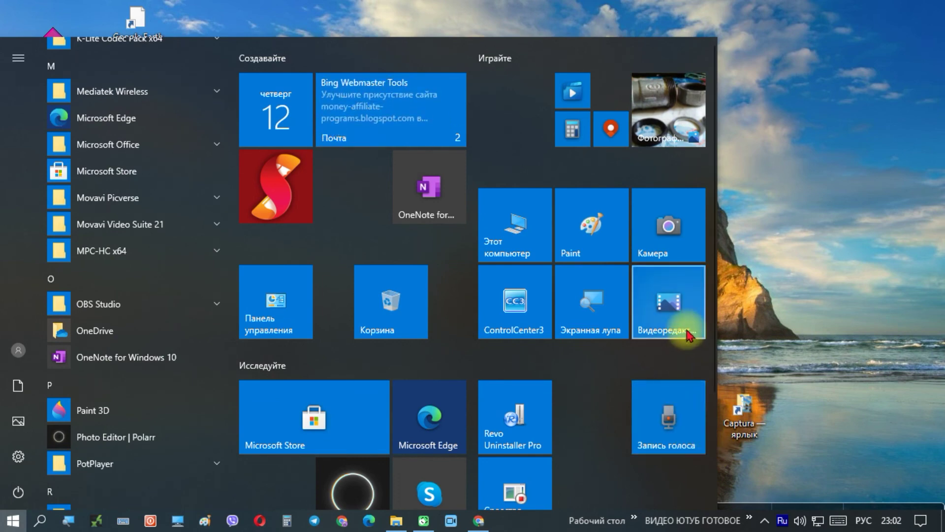
scroll(87, 413, "down", 10)
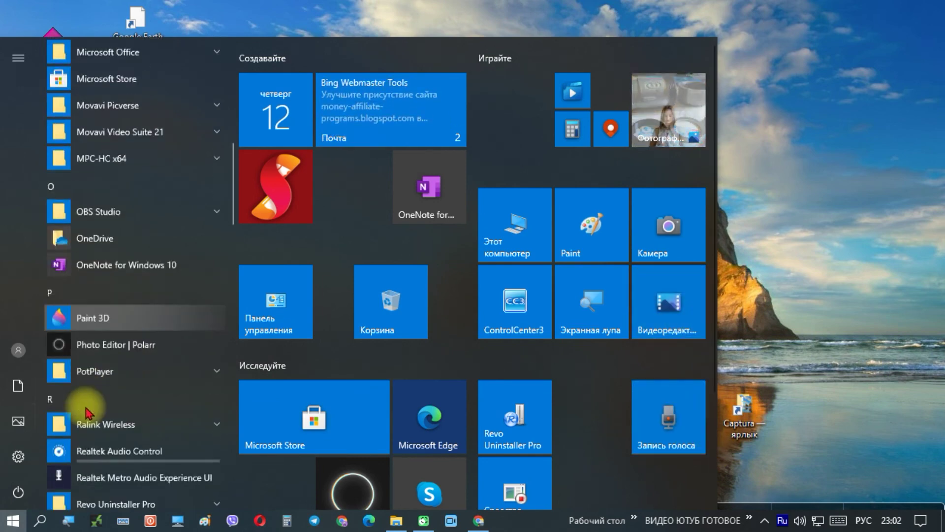
scroll(86, 413, "down", 3)
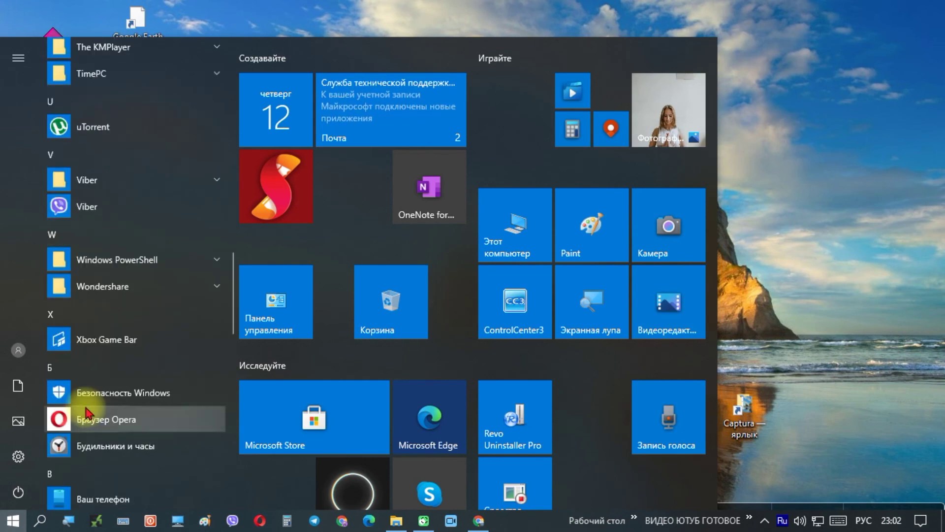
scroll(86, 413, "down", 4)
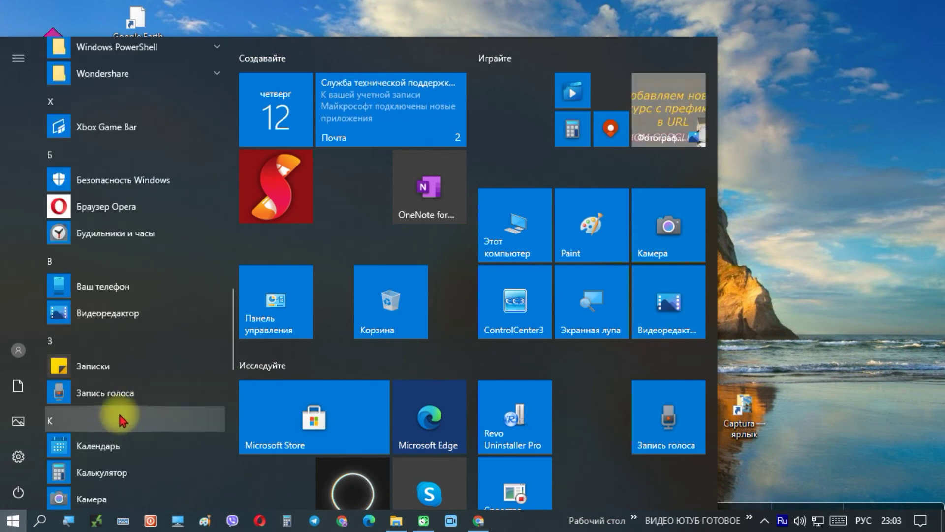
left_click(139, 402)
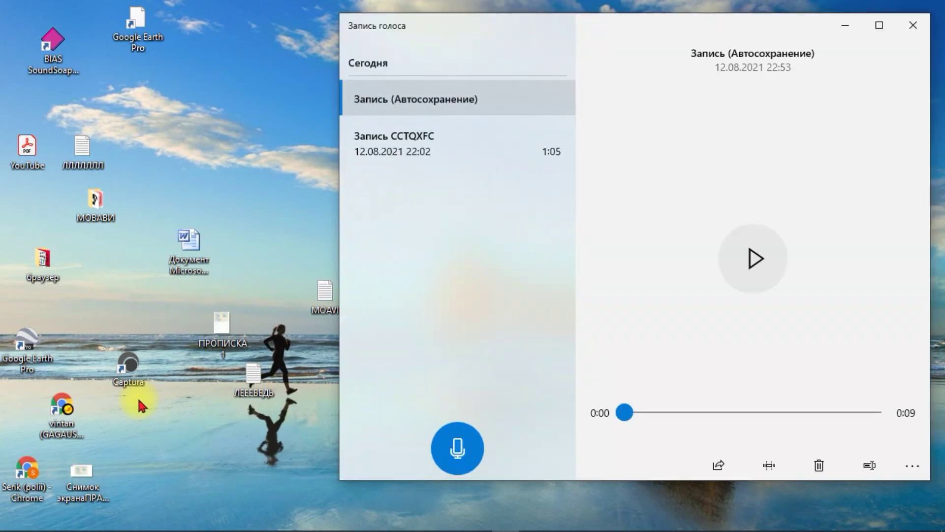
Launch the Windows video editor (Видеоредактор) and create a new video project with the default name Новое видео.
key("super")
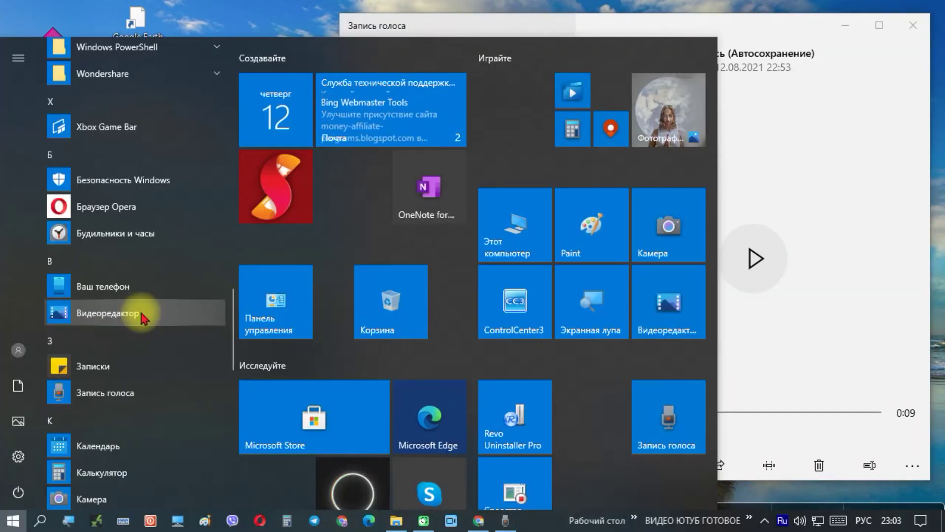
left_click(143, 315)
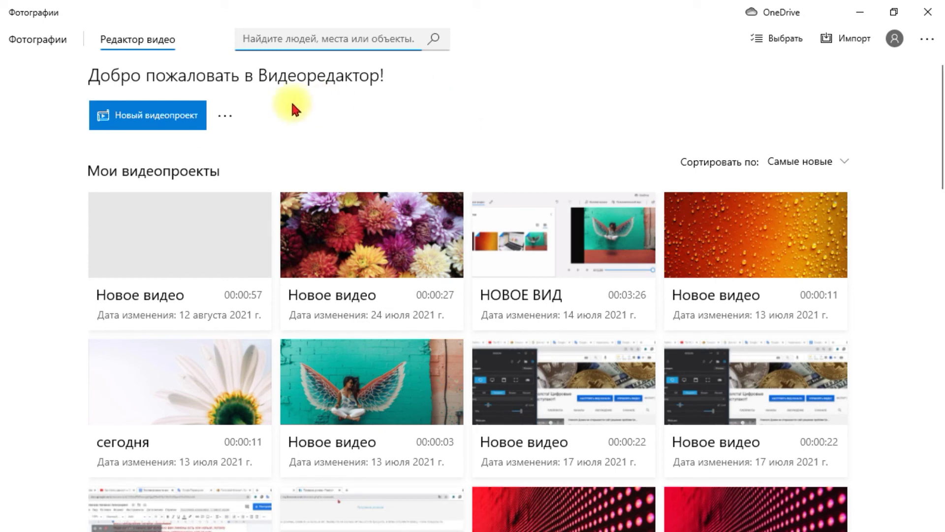
left_click(149, 123)
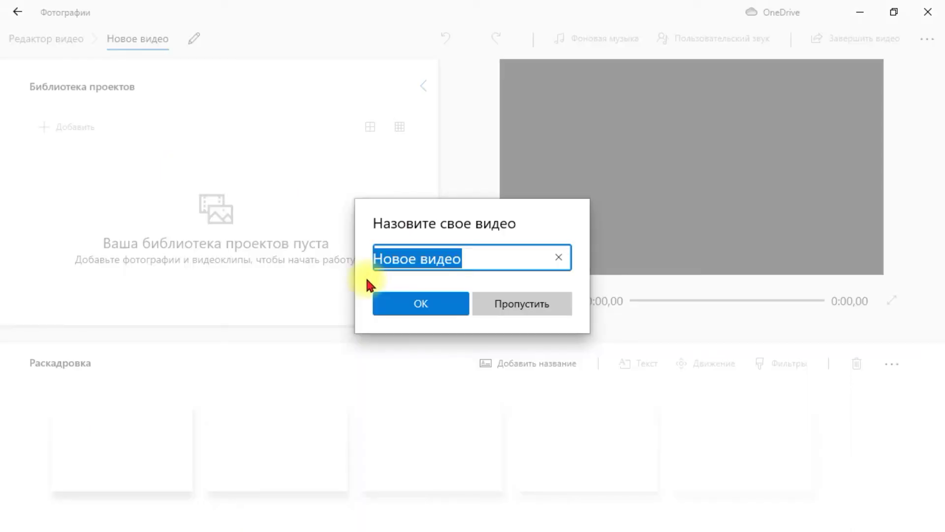
left_click(421, 307)
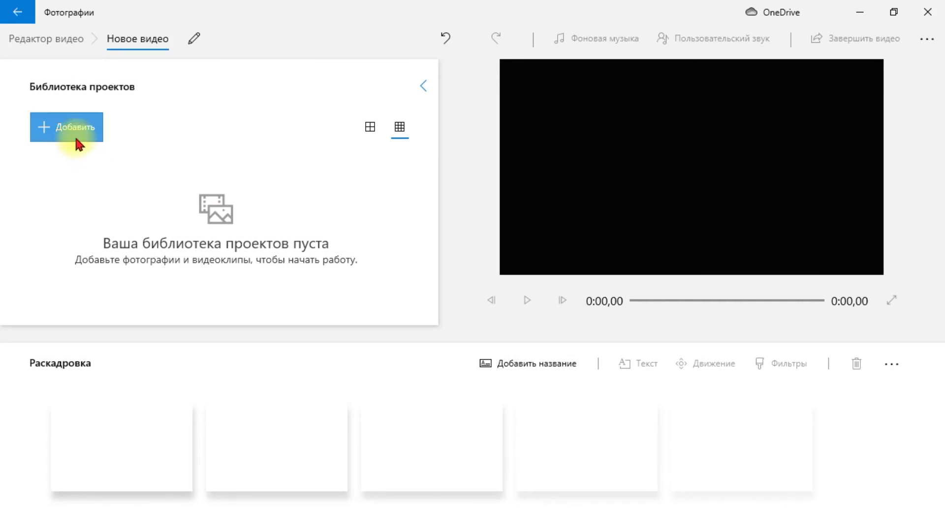
Import a clip from the Documents > Captura > VIDEOPAD folder into the project library and place it on the storyboard.
left_click(65, 127)
left_click(67, 158)
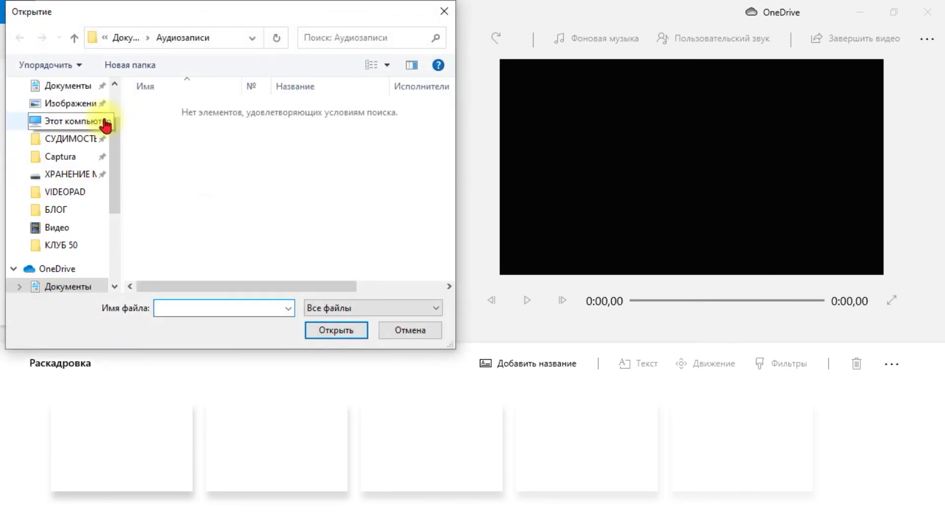
scroll(64, 237, "down", 1)
left_click(66, 235)
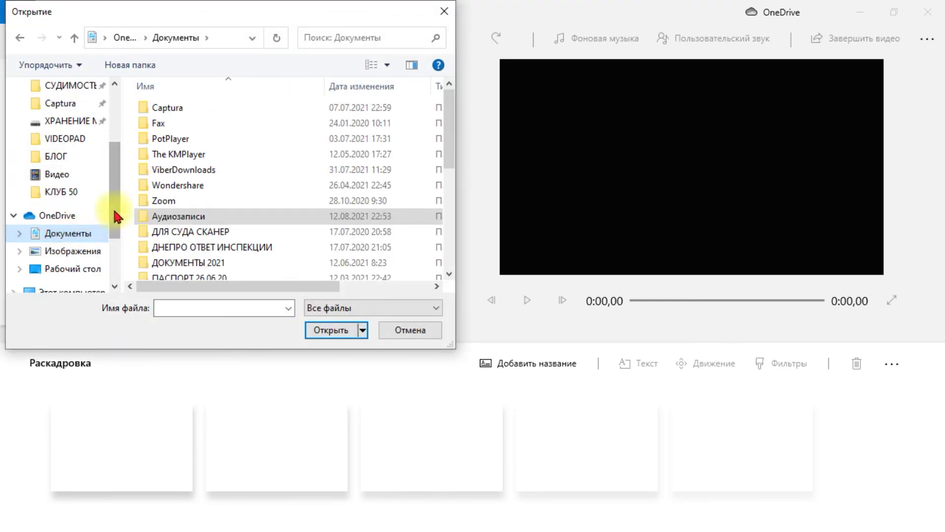
left_click(196, 109)
double_click(196, 108)
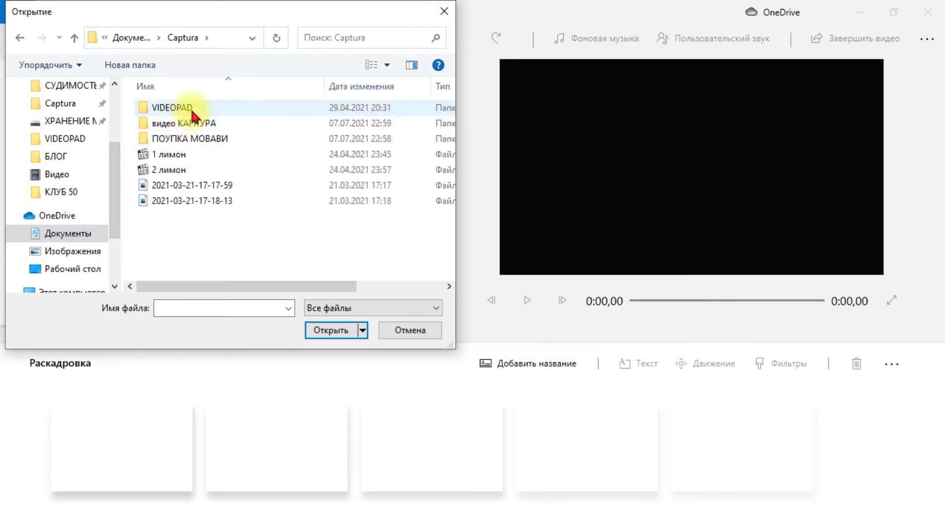
double_click(193, 114)
double_click(240, 143)
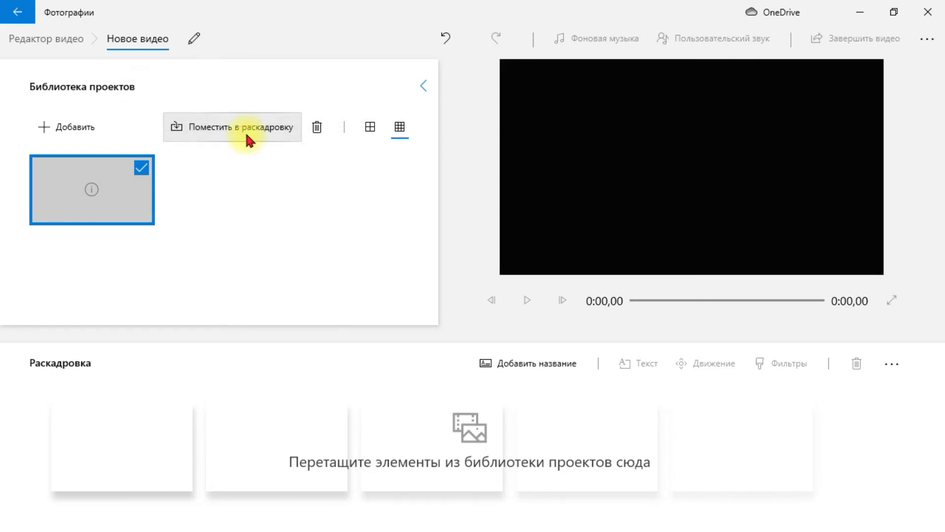
left_click(244, 129)
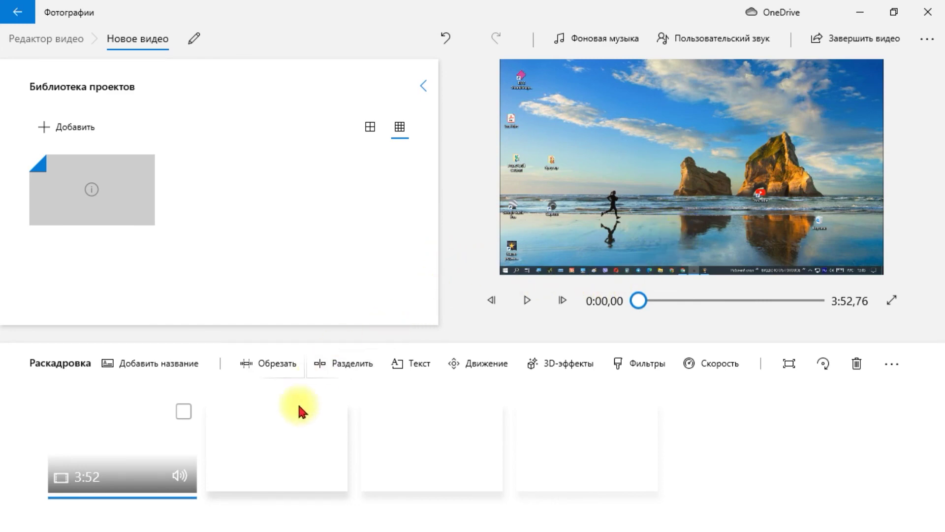
Open the custom audio editor for the project, preview the clip briefly and return the playhead to 0:00,00.
left_click(713, 43)
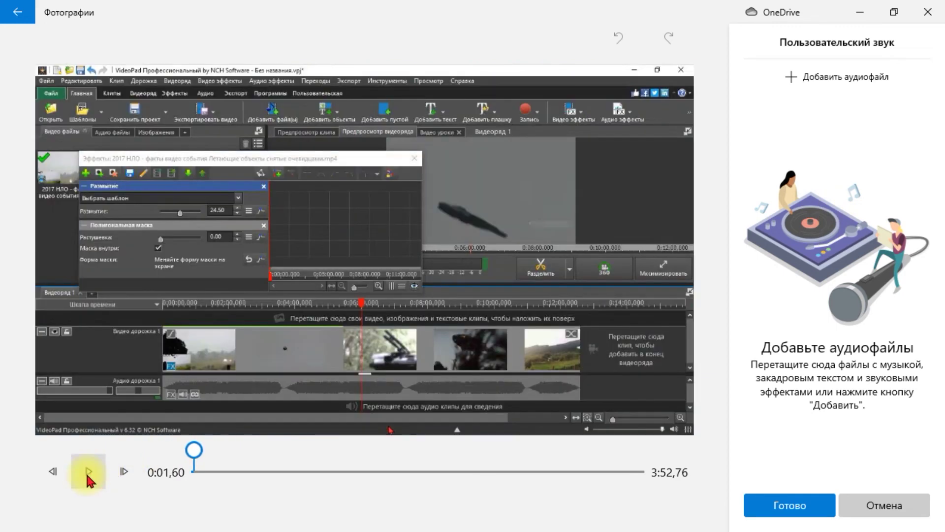
left_click(88, 473)
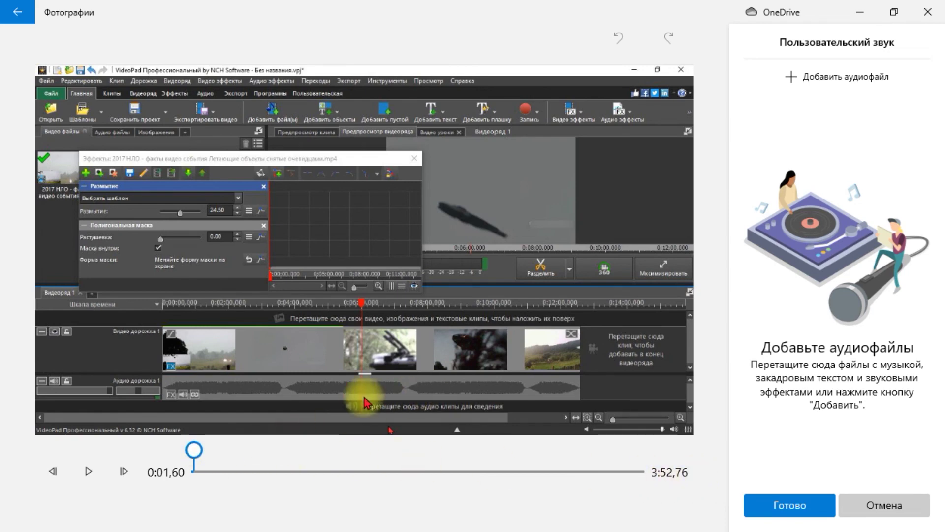
left_click(193, 451)
left_click_drag(193, 451, 190, 450)
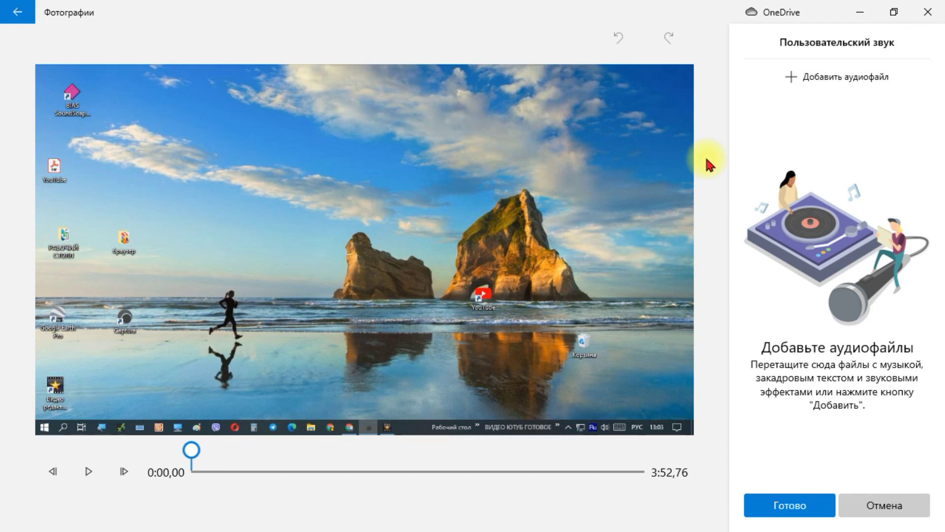
Tile the video editor on the left half of the screen and the voice recorder on the right half, and play the clip.
key("super+Left")
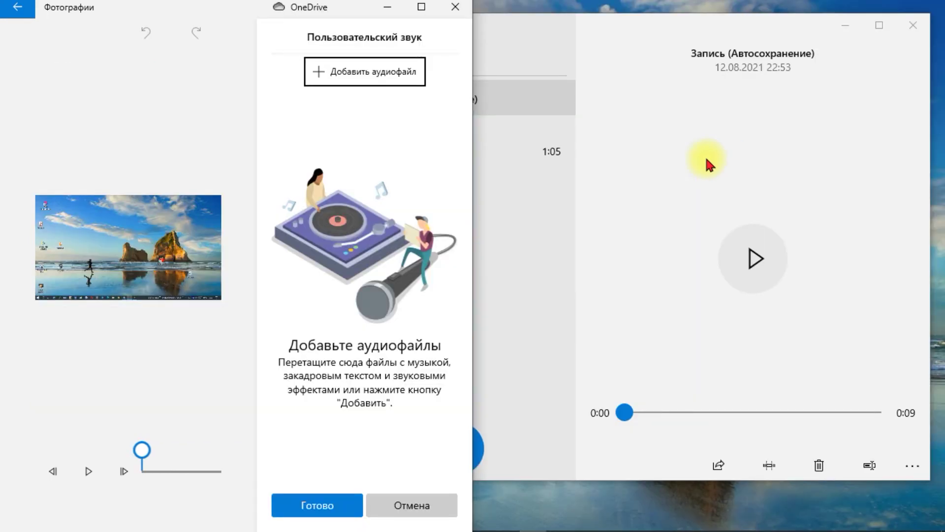
left_click(882, 26)
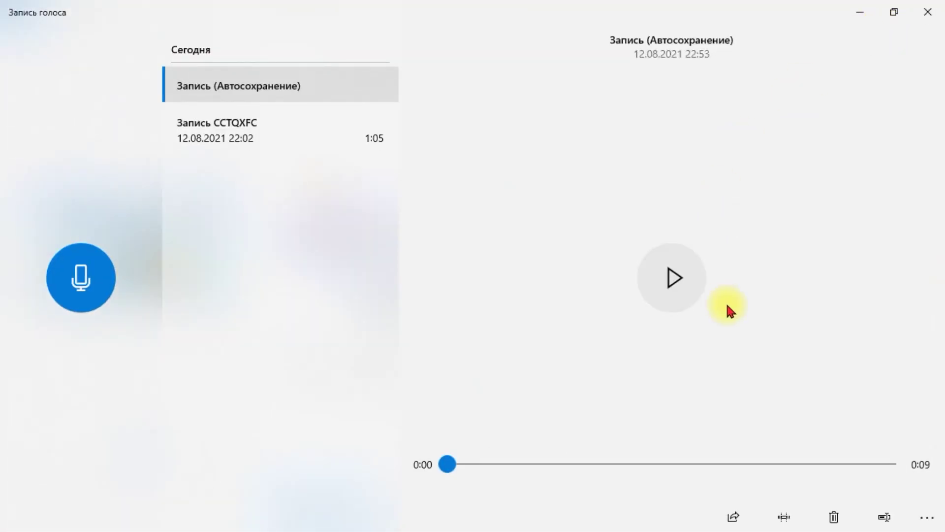
key("super+Right")
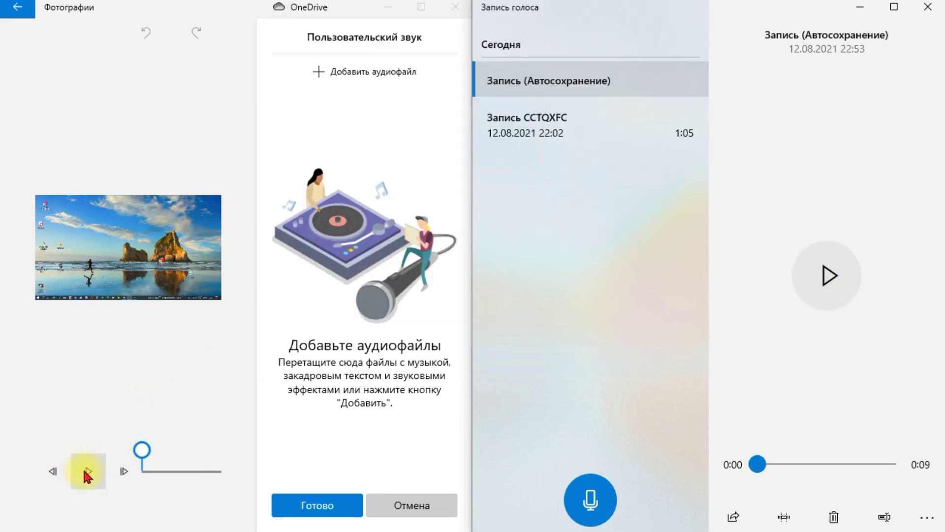
left_click(85, 467)
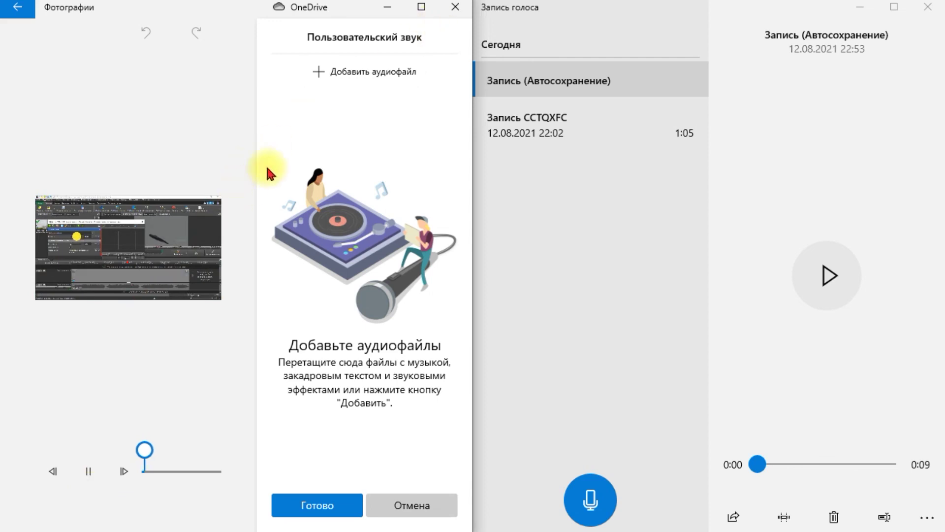
Minimize the video editor, open затемнение 2 from the VIDEOPAD folder in the media player, and snap the player to the screen's left half.
left_click(387, 8)
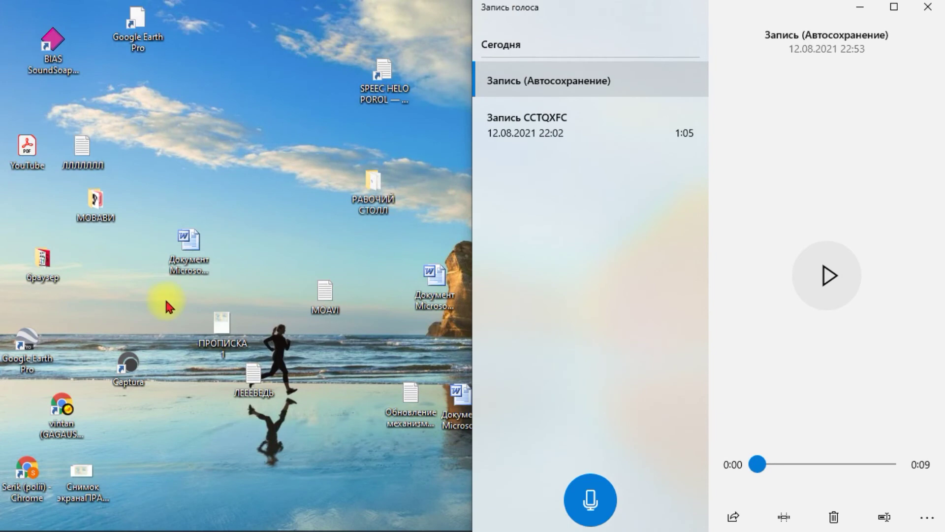
key("super+d")
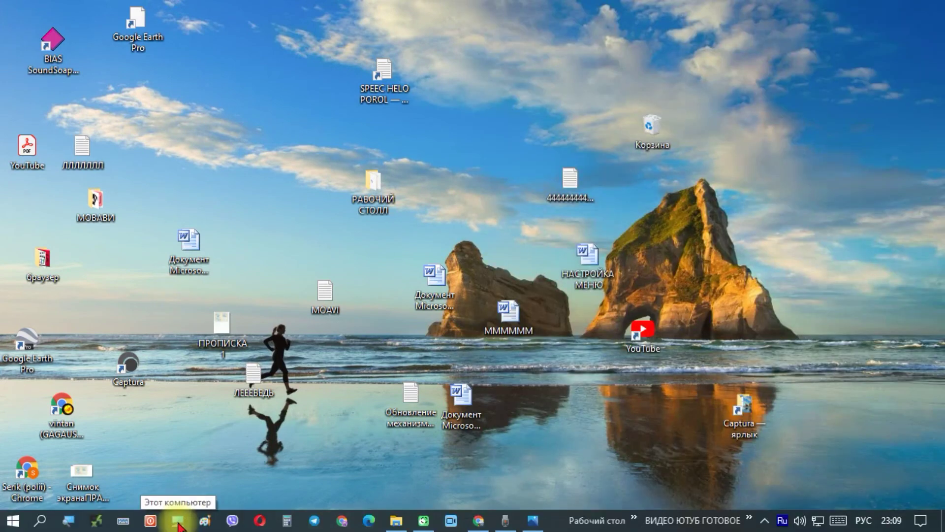
left_click(177, 521)
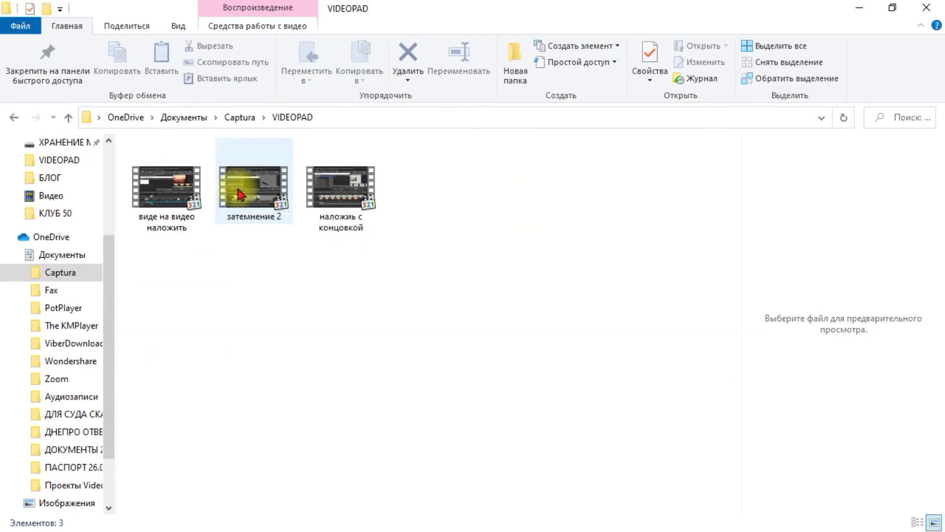
double_click(237, 187)
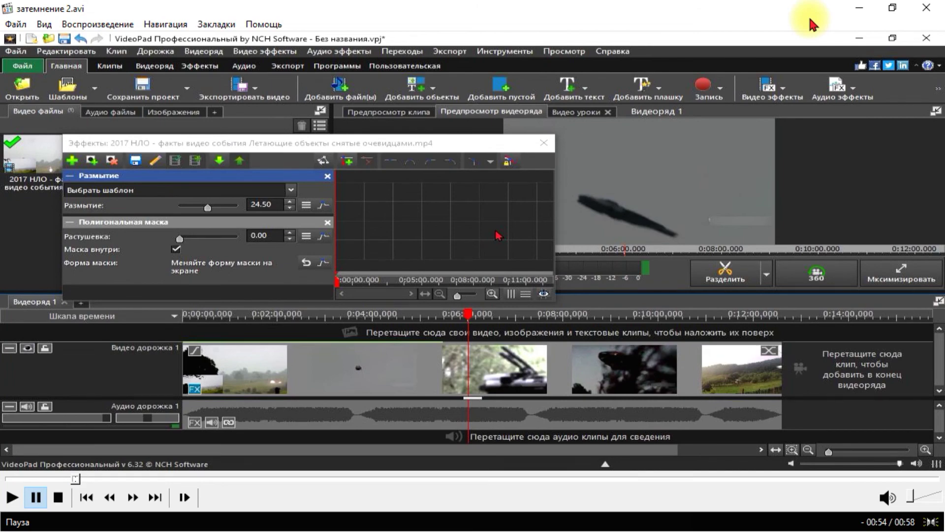
key("super+Left")
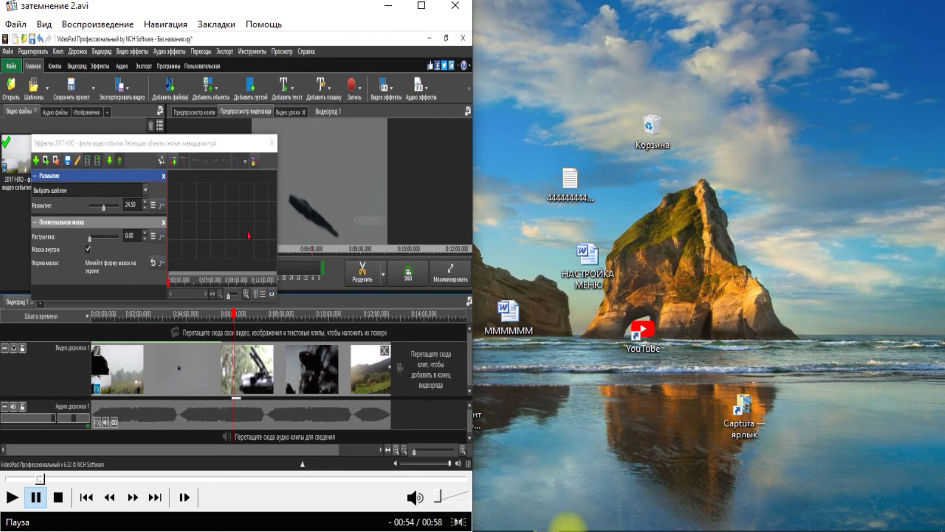
Bring the voice recorder up beside the media player and start a new voice recording.
mouse_move(539, 526)
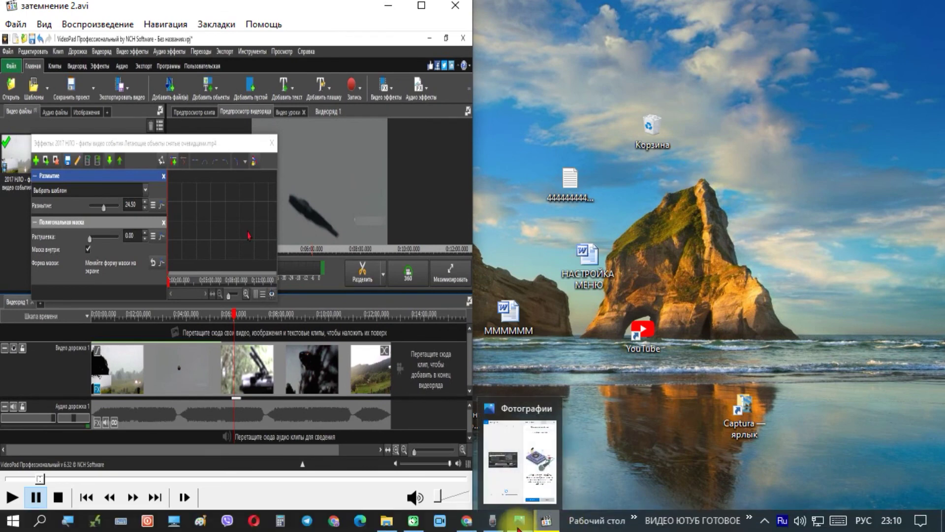
left_click(492, 520)
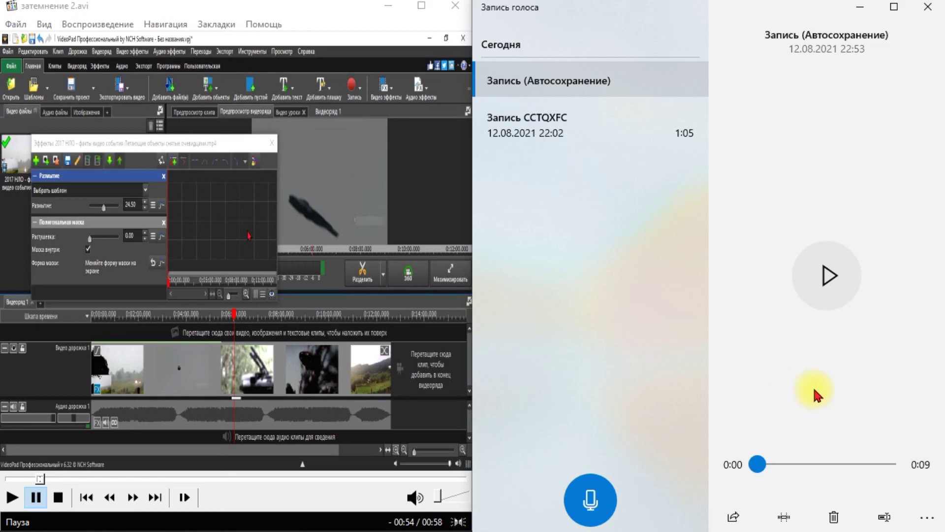
left_click(594, 502)
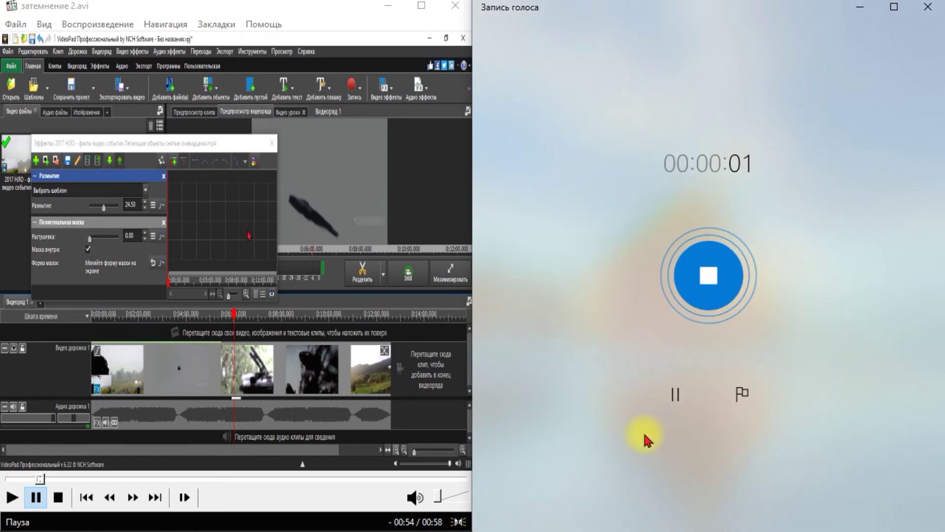
Play затемнение 2 while recording the narration, then pause the voice recording at 00:00:17 and pause the video.
left_click(12, 498)
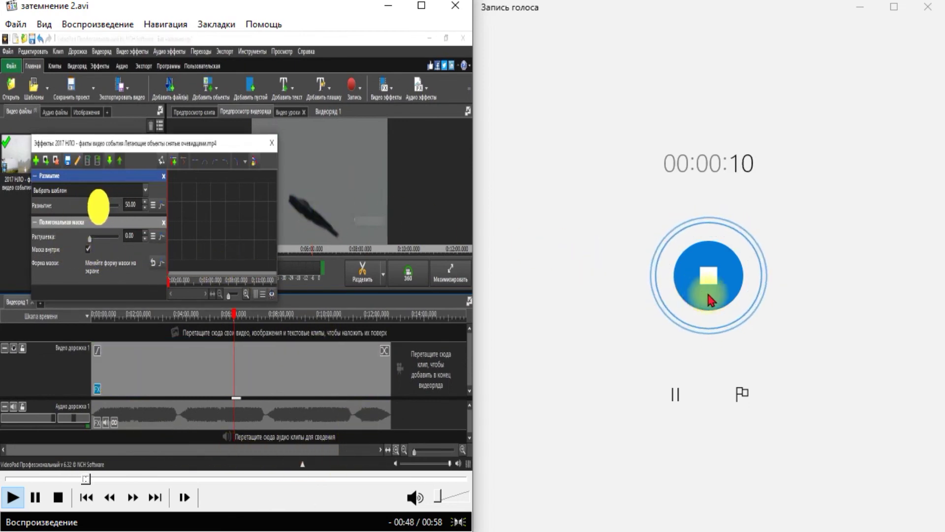
left_click(677, 394)
left_click(275, 146)
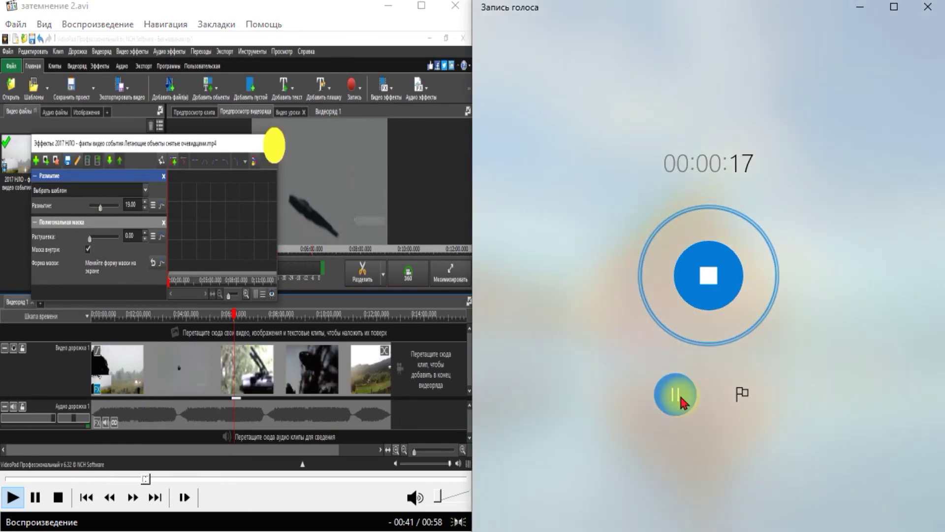
left_click(35, 499)
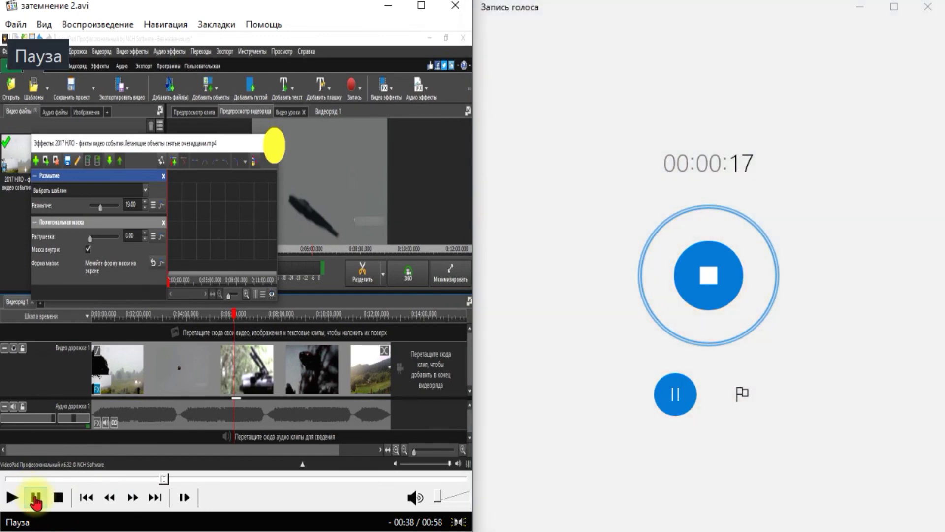
Resume the video and the voice recording for the next narration passage, then pause the video and the recording at 00:00:38.
left_click(8, 500)
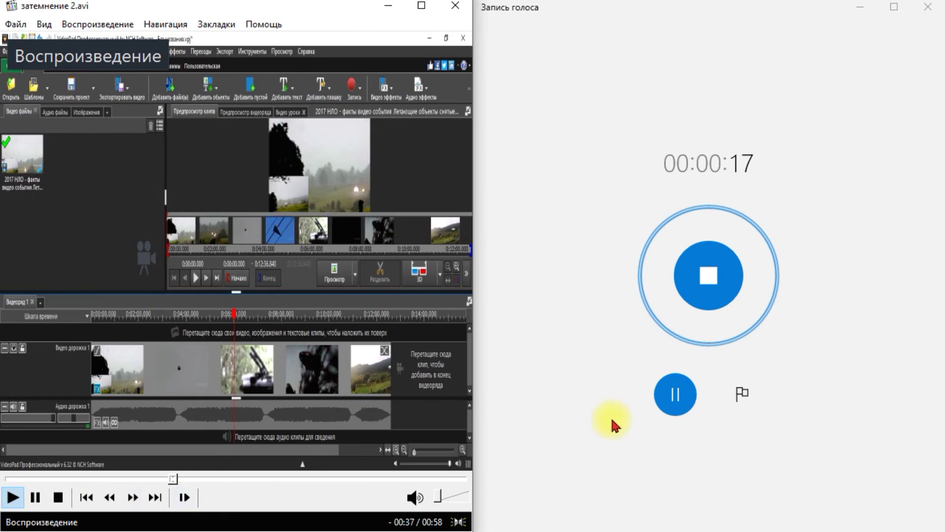
left_click(674, 396)
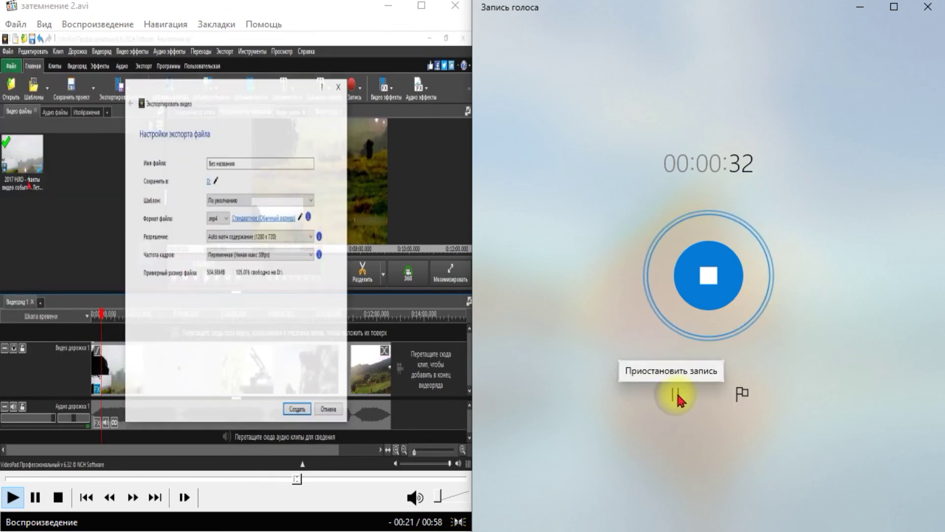
left_click(36, 497)
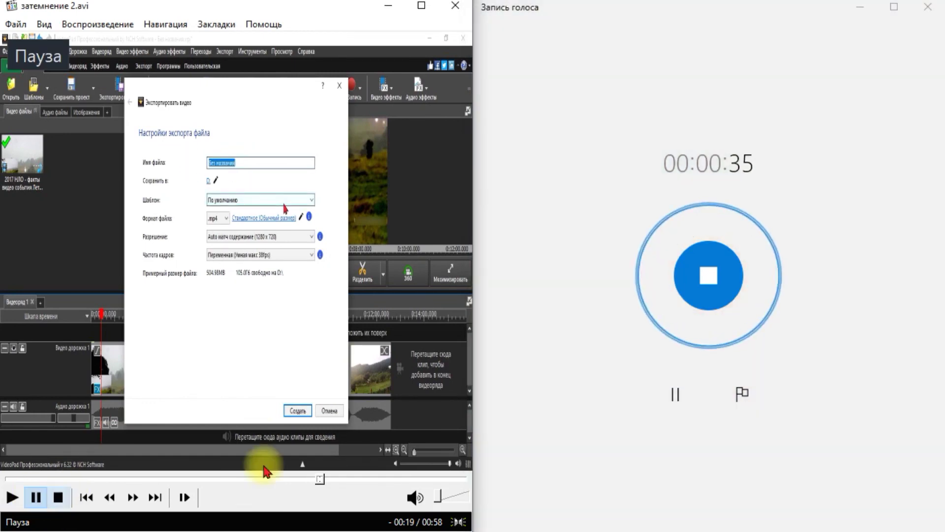
left_click(680, 400)
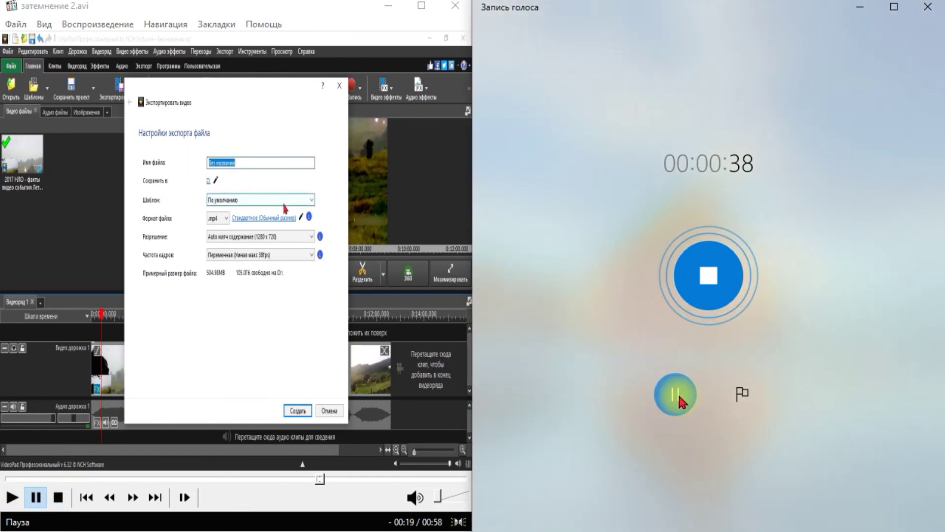
Turn the voice recorder into a floating window over the media player, resume the paused narration briefly and stop the recording.
left_click(895, 6)
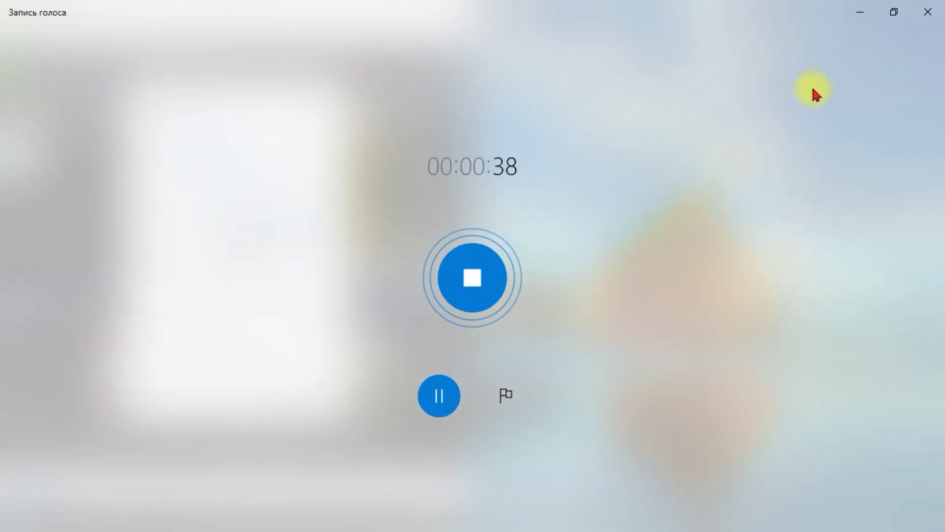
left_click(888, 11)
left_click_drag(740, 35, 546, 42)
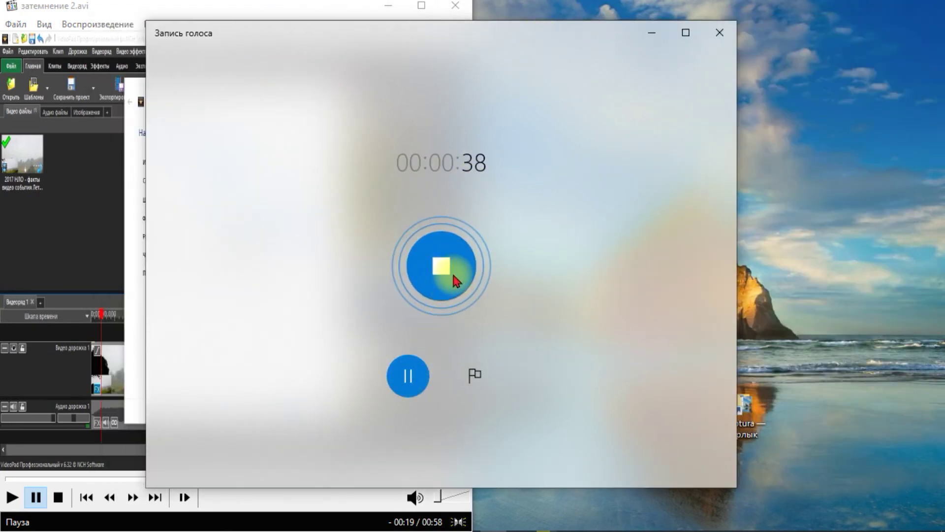
left_click(406, 371)
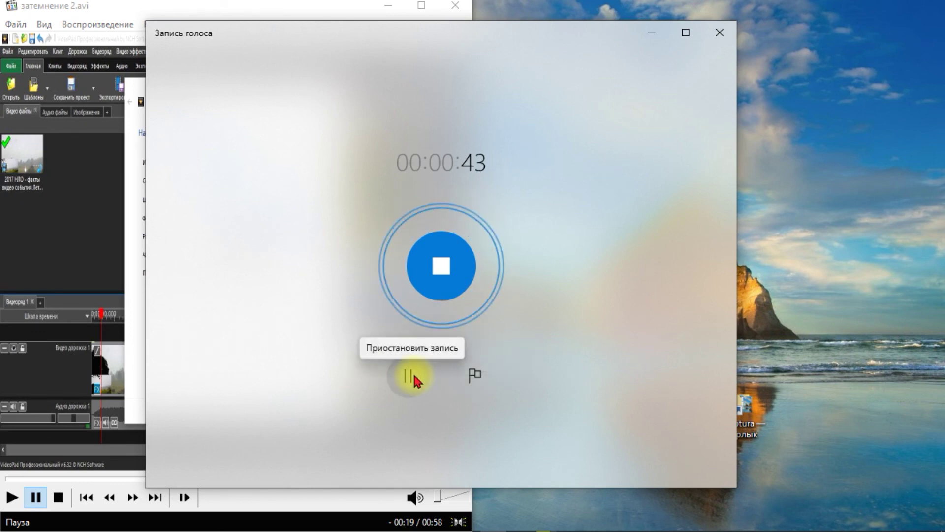
left_click(443, 277)
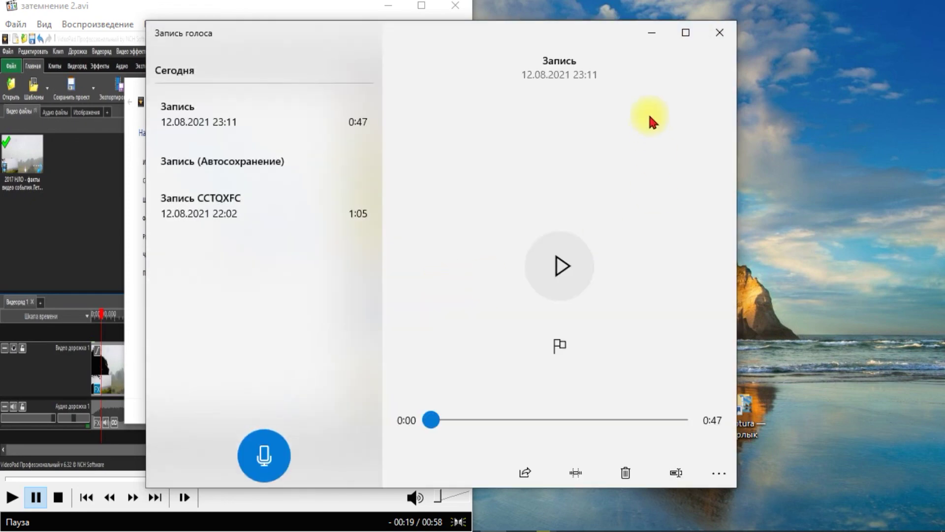
Rename the new recording as виндовс адио11111 and open the folder containing its file.
left_click(687, 35)
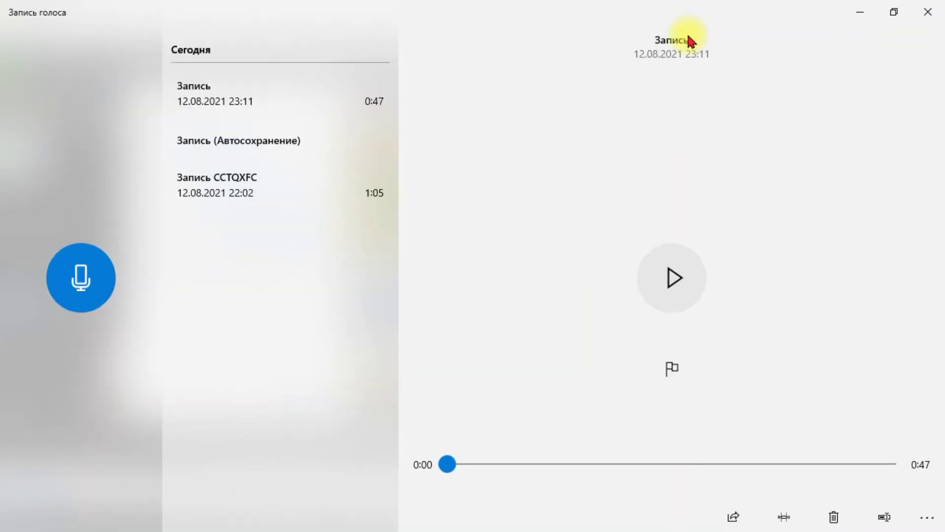
left_click(892, 11)
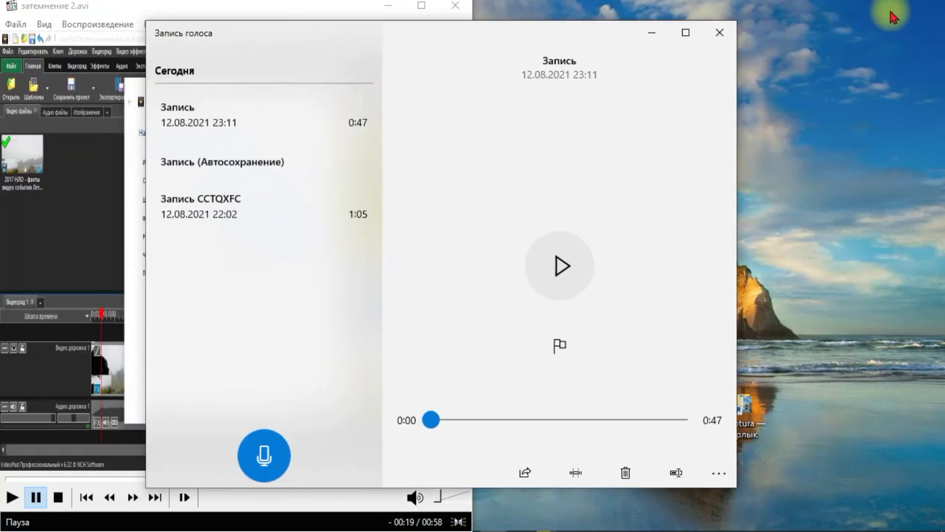
left_click(677, 474)
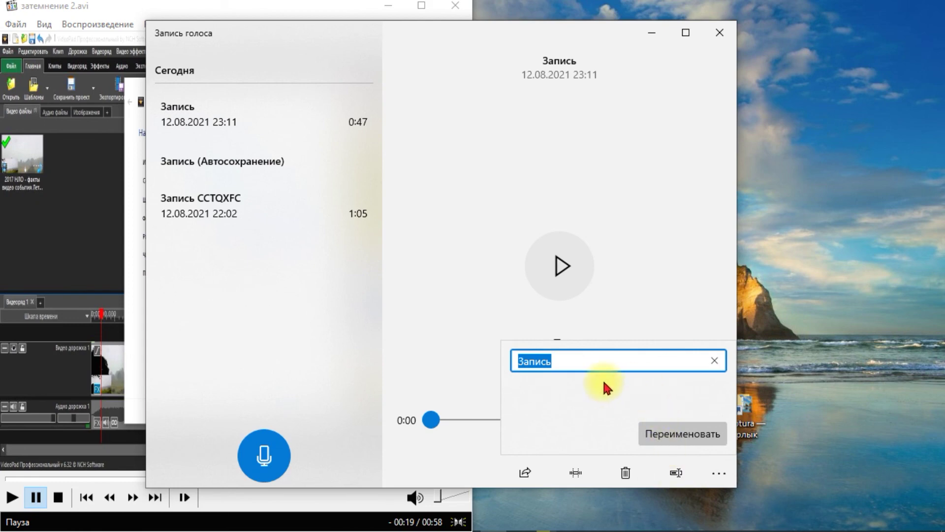
type("виндовс адио11111")
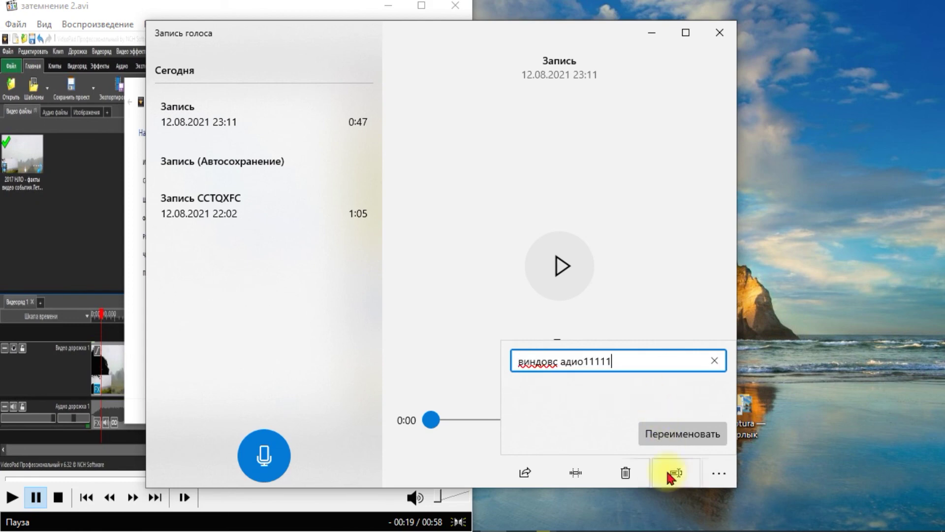
left_click(700, 441)
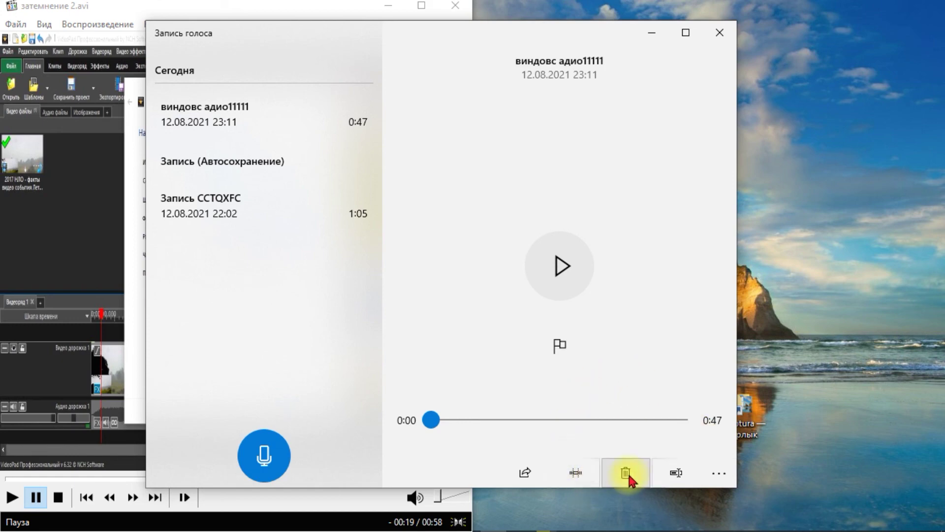
left_click(708, 474)
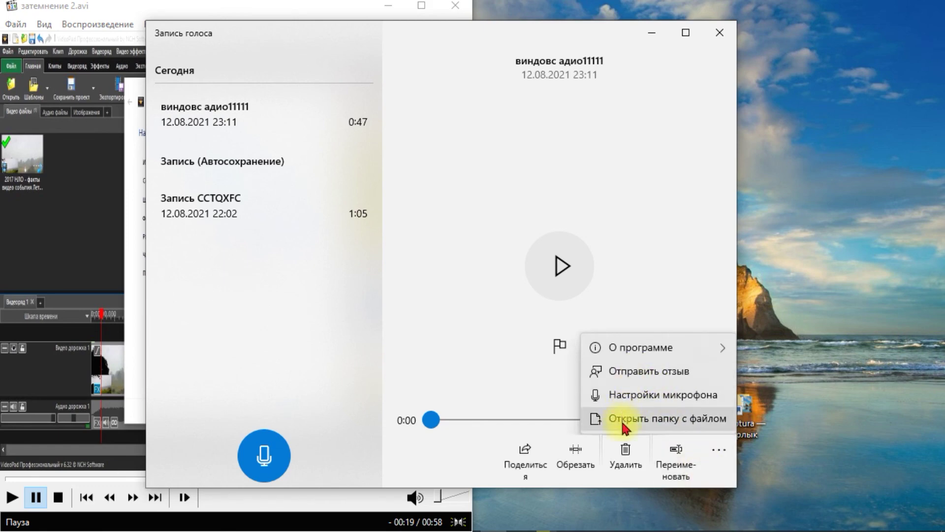
left_click(696, 417)
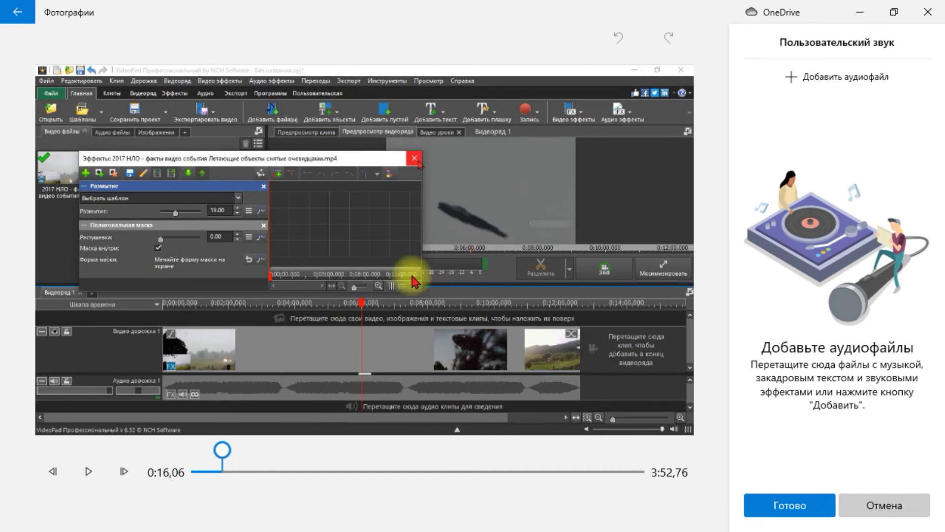
Scrub through the clip in Video Editor's custom audio editor and place the playhead at 0:01,50.
left_click_drag(223, 453, 415, 458)
left_click(416, 471)
left_click_drag(416, 458, 188, 450)
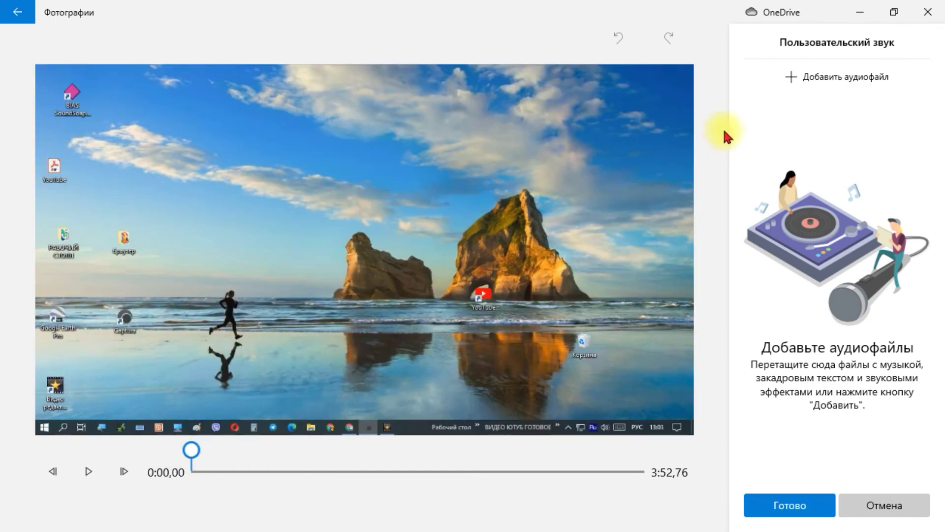
mouse_move(195, 458)
left_mouse_down()
mouse_move(426, 463)
mouse_move(196, 460)
left_mouse_up()
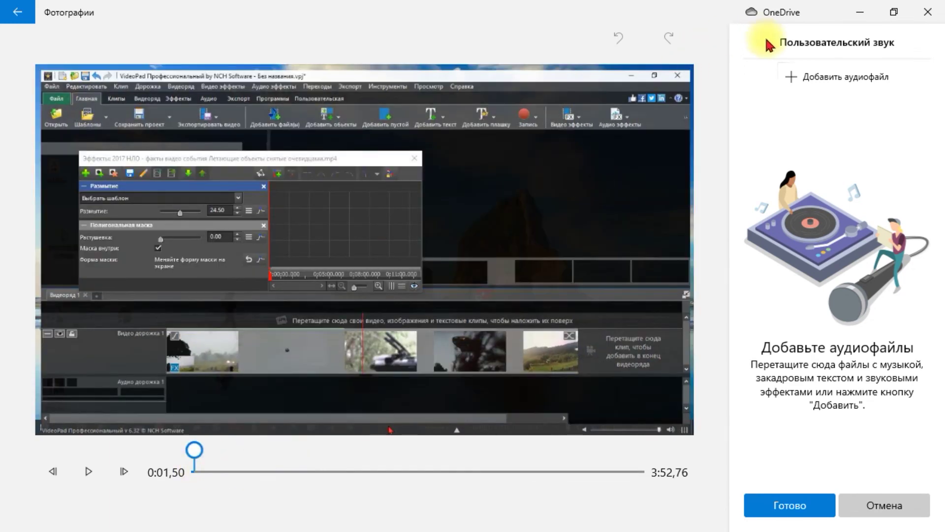
Add the audio file виндовс адио11111 from the Аудиозаписи folder in Документы to the video's custom audio.
left_click(835, 76)
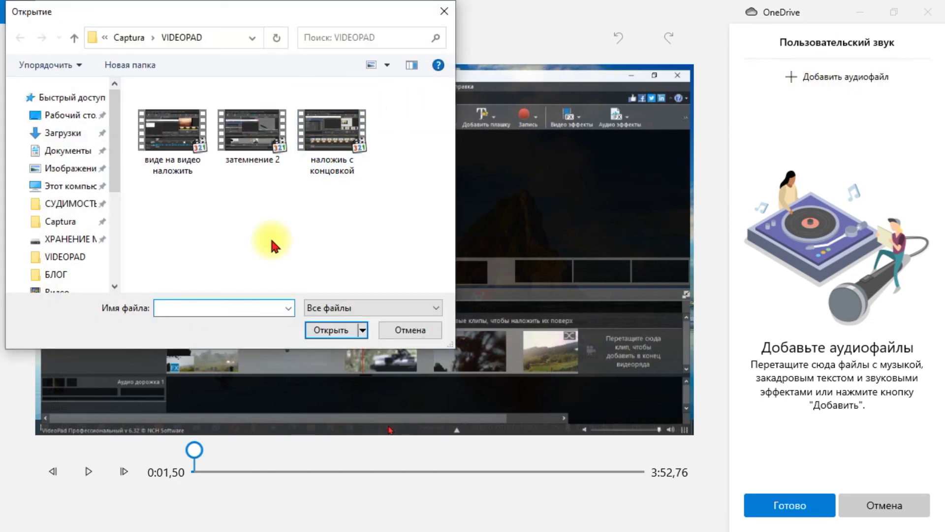
scroll(112, 187, "down", 4)
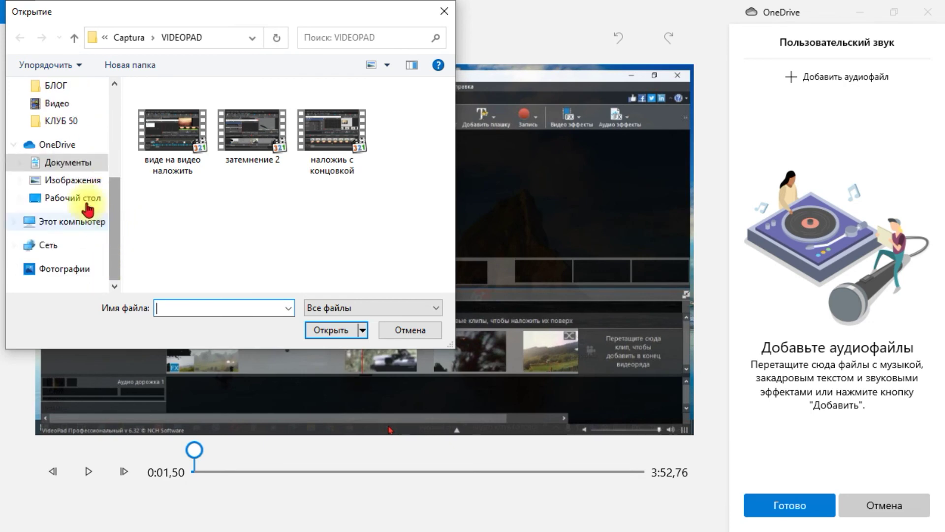
left_click(64, 163)
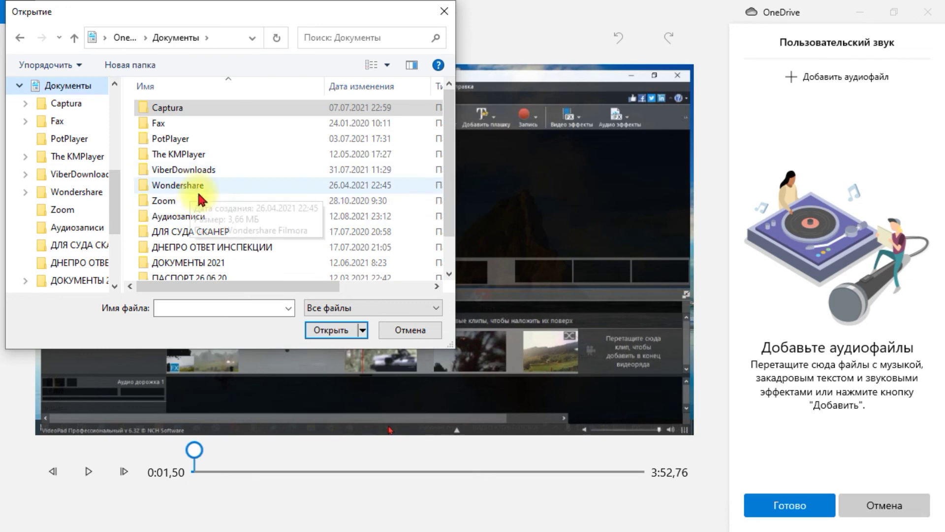
scroll(200, 187, "down", 1)
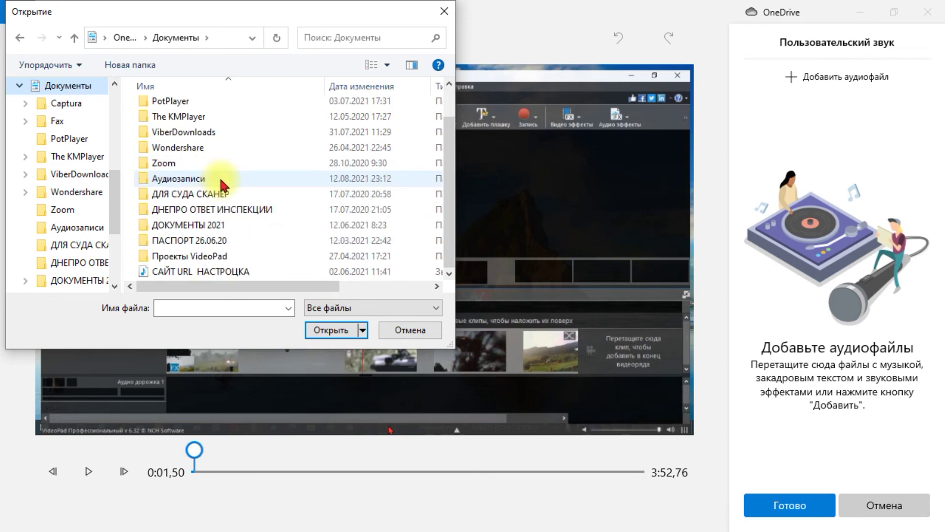
double_click(207, 178)
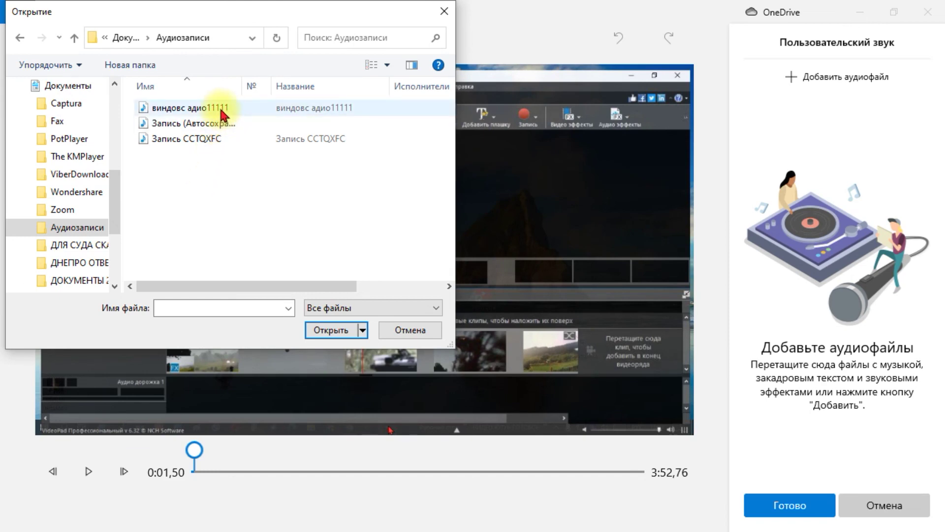
left_click(221, 114)
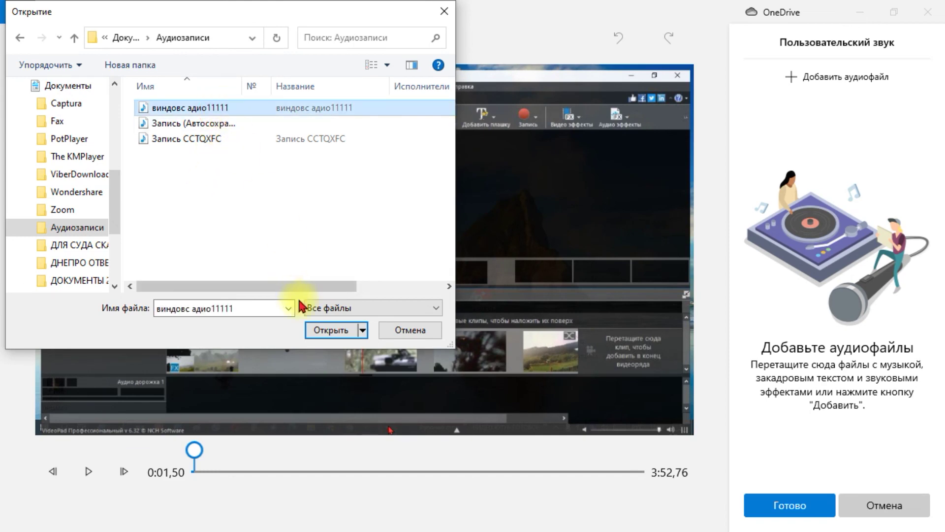
left_click(321, 333)
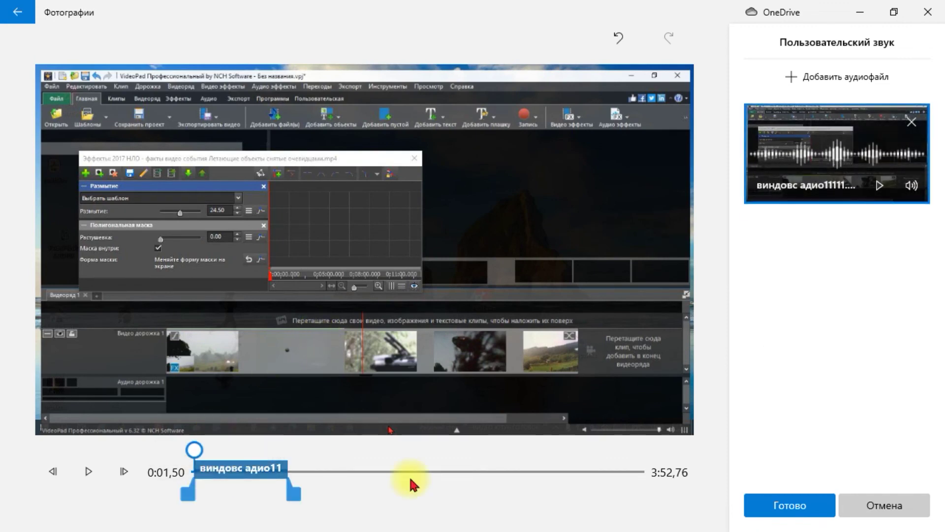
Preview the video with the added narration, apply the custom audio and play the result in the project.
left_click(90, 473)
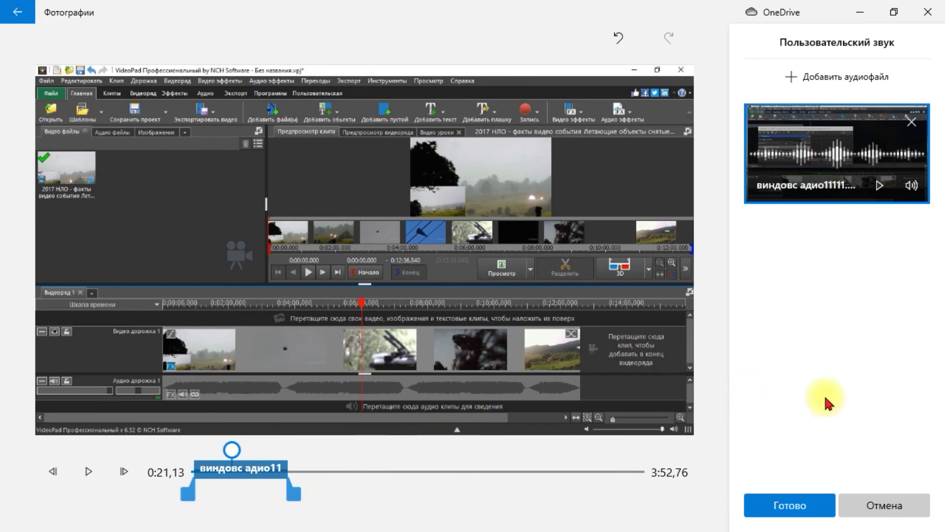
left_click(778, 502)
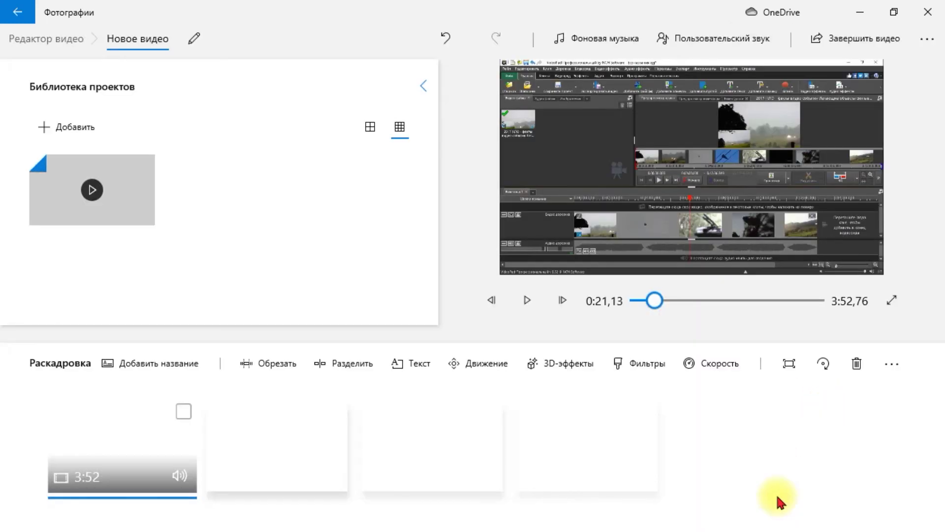
left_click(528, 300)
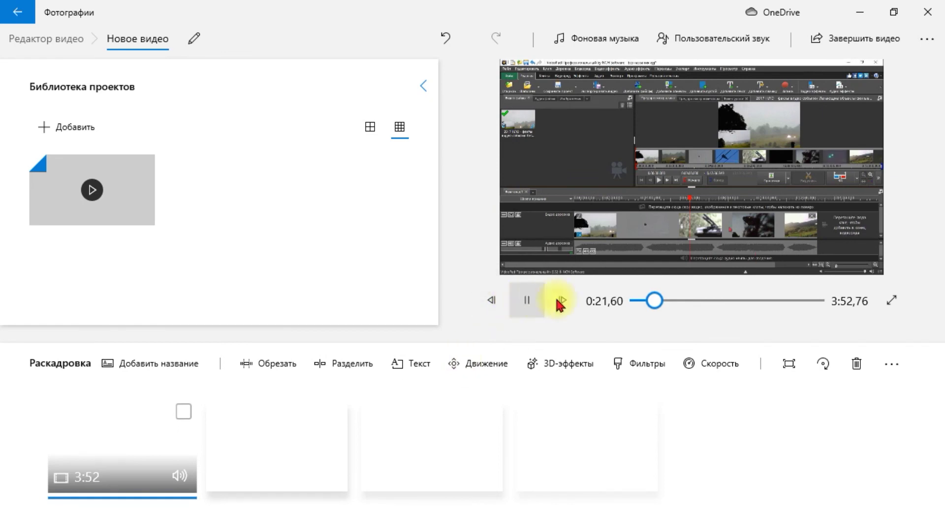
left_click(657, 301)
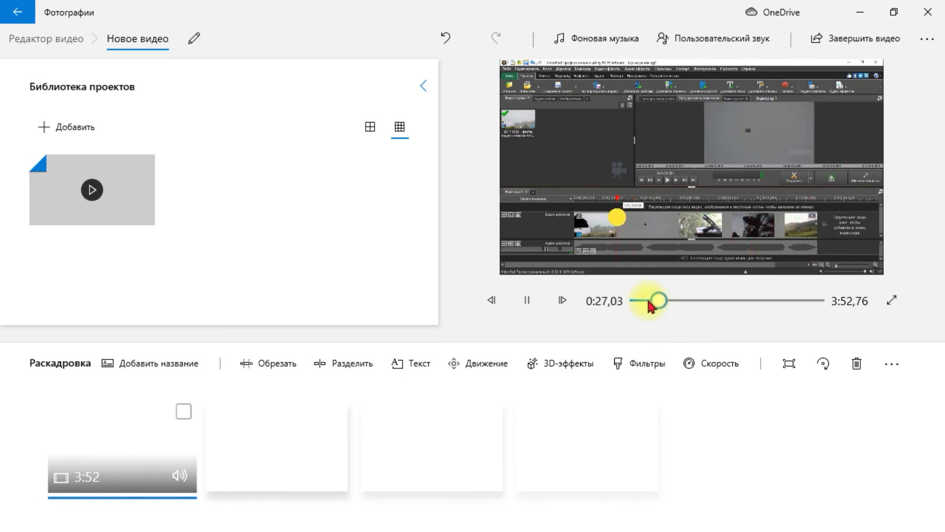
Open the clip for trimming and move its end point to 1:19,06, previewing the footage to find the cut.
left_click(296, 373)
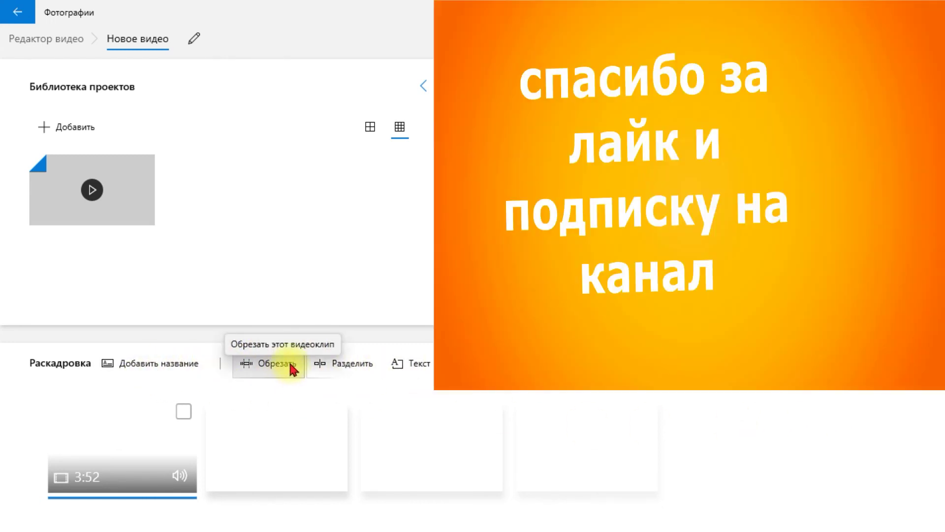
left_click(290, 365)
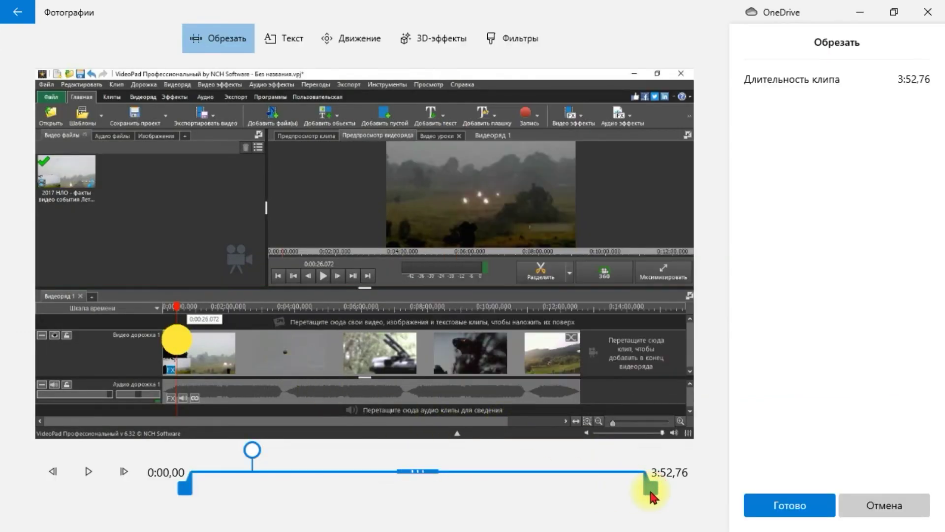
left_click_drag(651, 494, 377, 500)
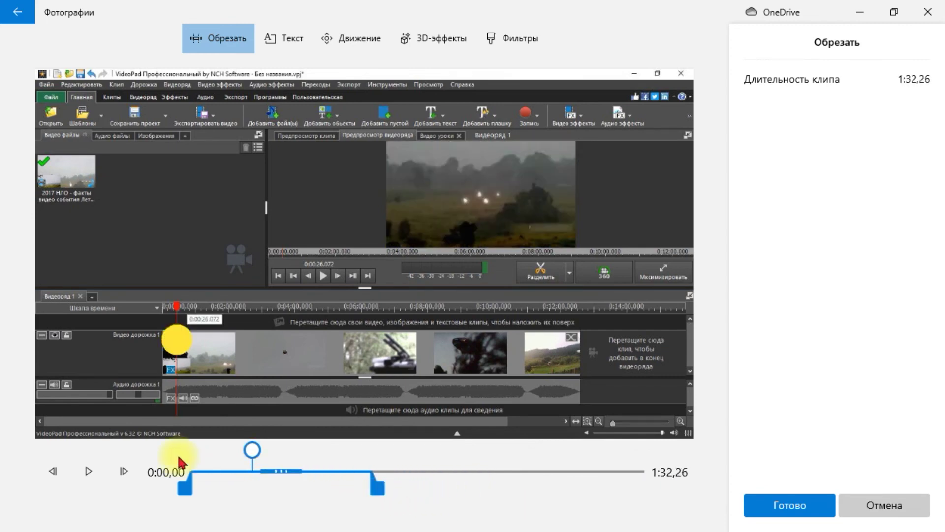
left_click(89, 472)
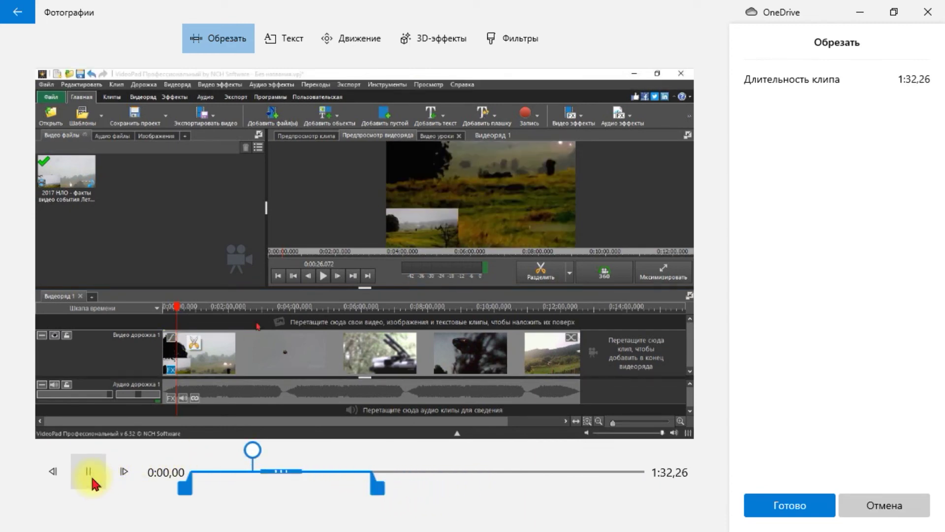
left_click_drag(255, 450, 333, 453)
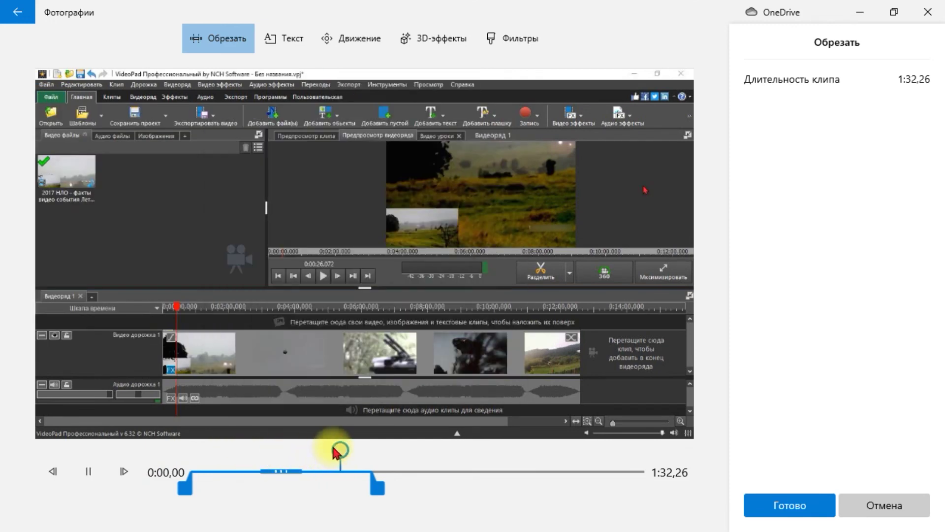
left_click(89, 472)
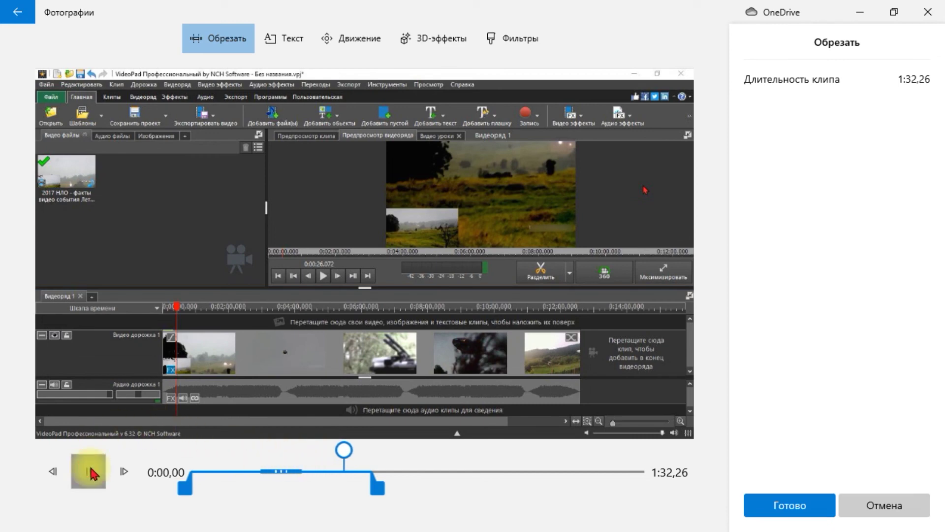
left_click_drag(377, 490, 334, 492)
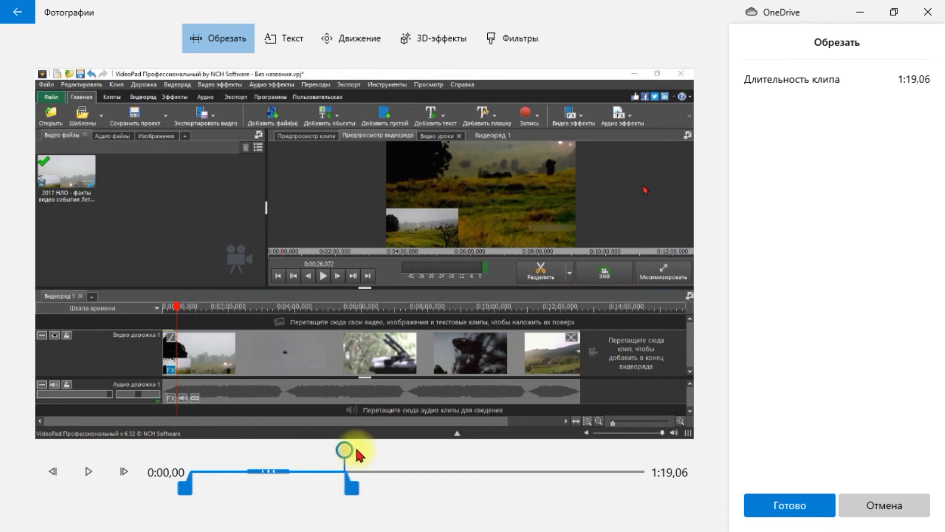
Preview the remaining footage, shorten the clip to 0:53,80 by moving its end point and apply the trim.
left_click(88, 471)
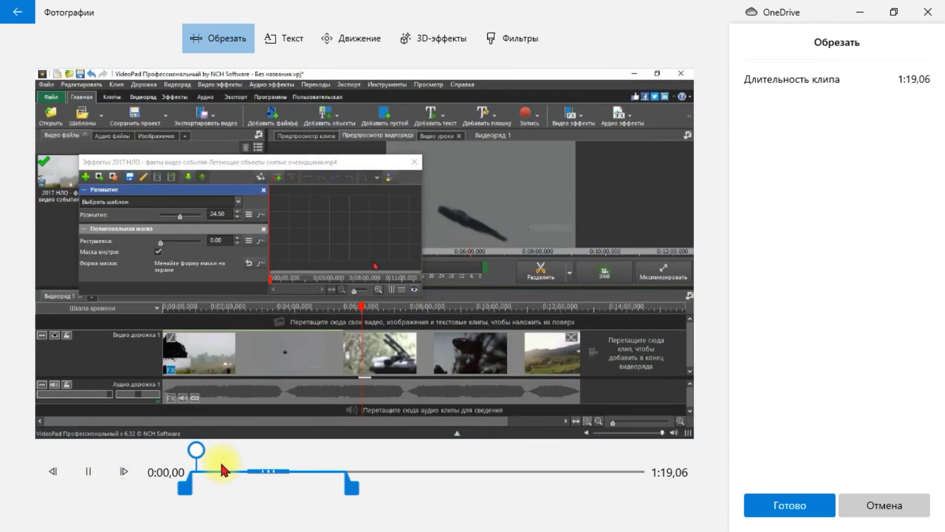
left_click_drag(220, 464, 296, 455)
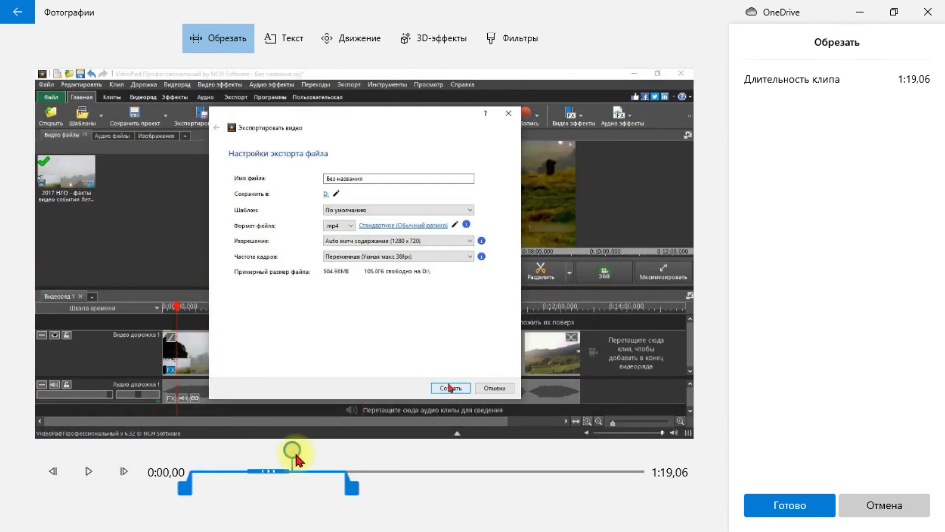
left_click(93, 474)
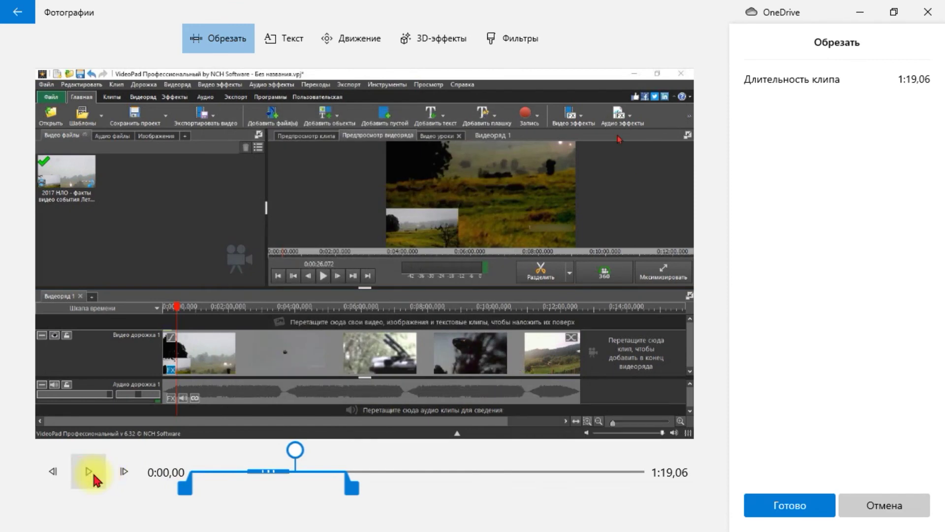
left_click_drag(353, 482, 318, 485)
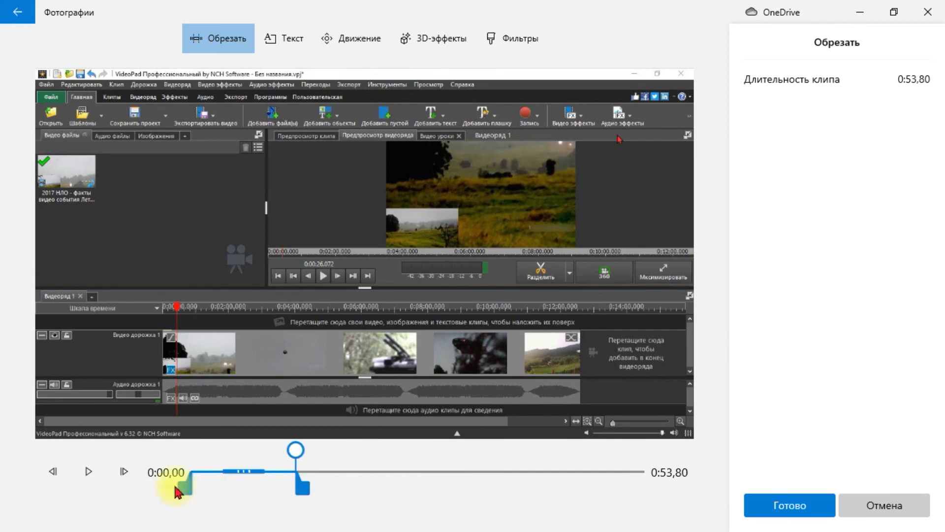
mouse_move(185, 489)
left_mouse_down()
mouse_move(216, 491)
mouse_move(180, 493)
left_mouse_up()
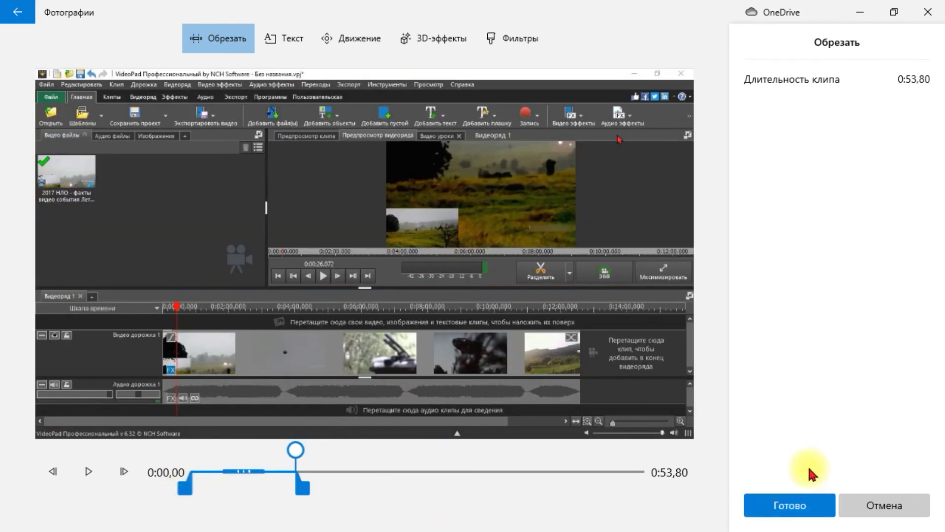
left_click(787, 500)
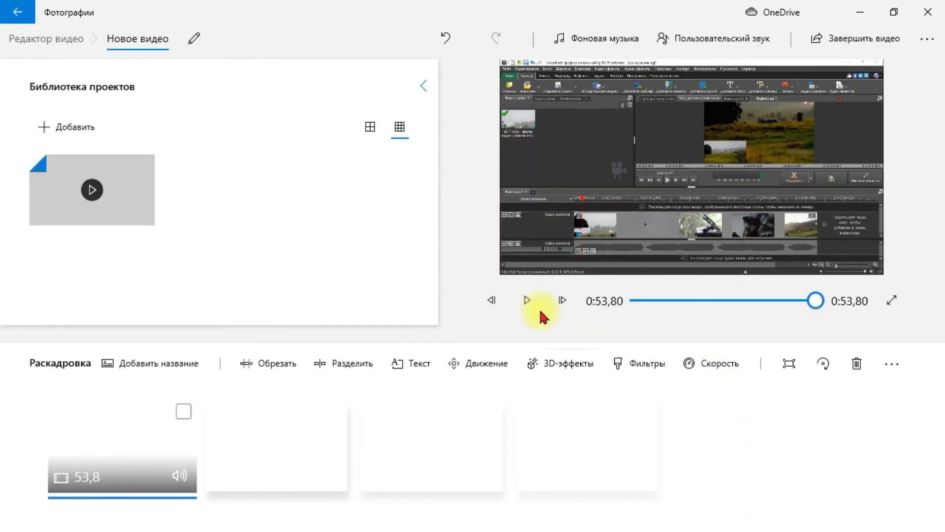
Play the trimmed video and check the narration's placement in the custom audio editor, leaving without changes.
left_click(534, 309)
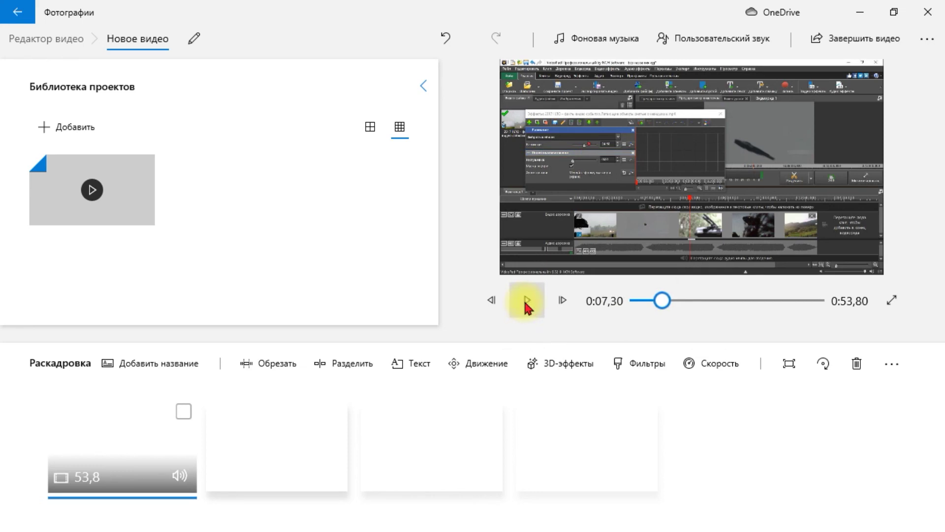
left_click(710, 44)
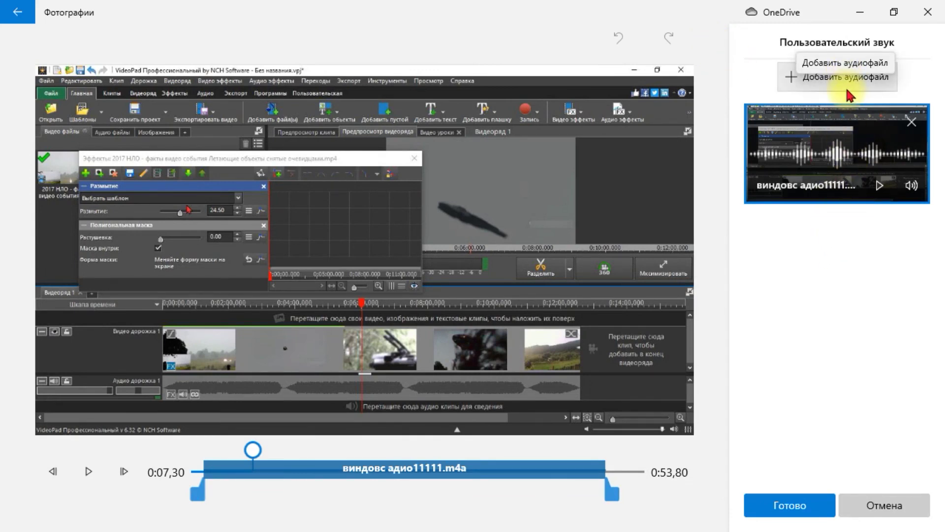
left_click(882, 499)
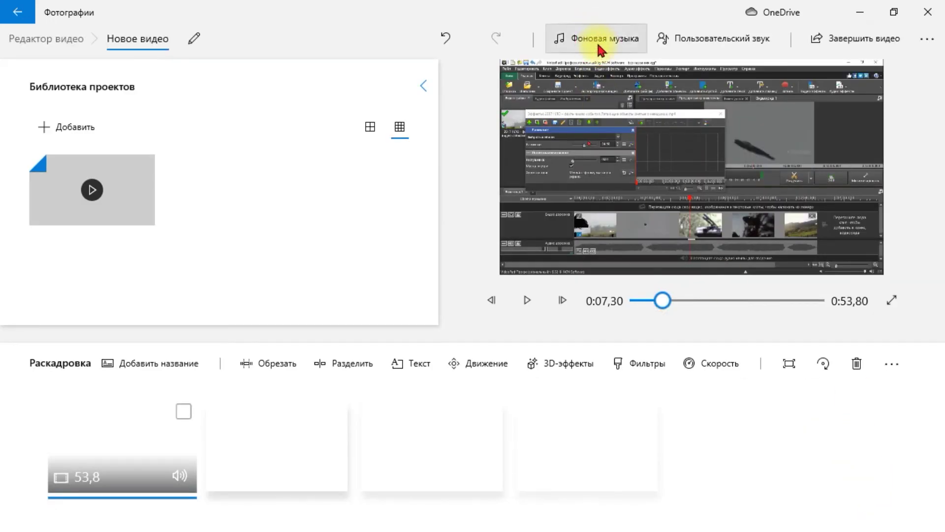
Add the background music track В пути at volume 33 and preview the video with it.
left_click(599, 46)
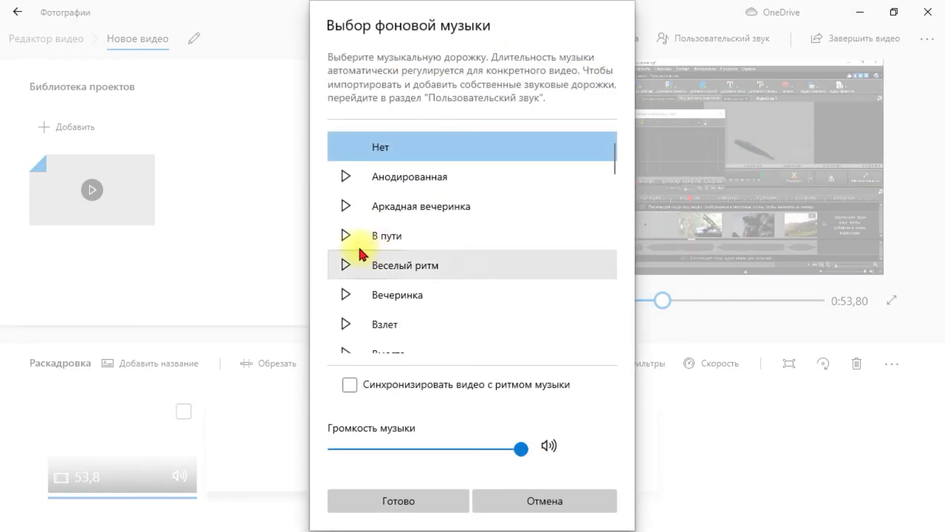
left_click(346, 235)
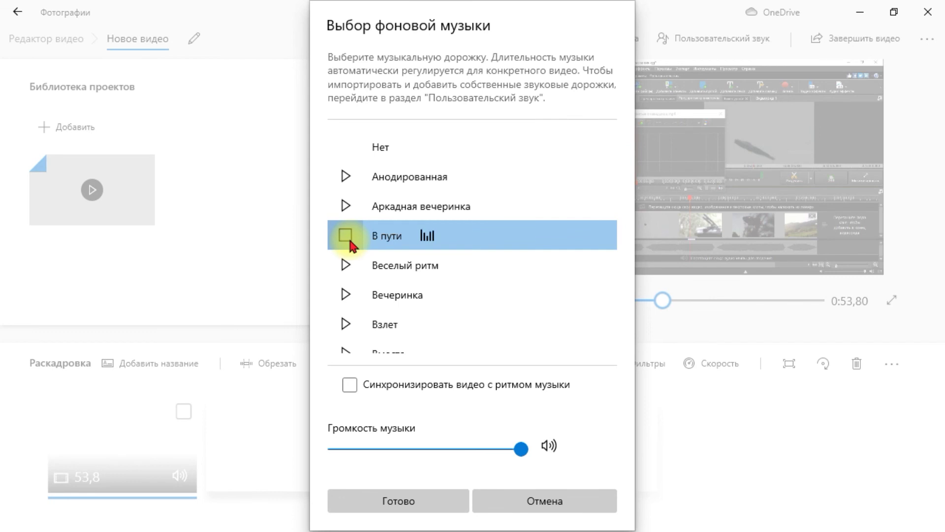
left_click_drag(516, 453, 393, 460)
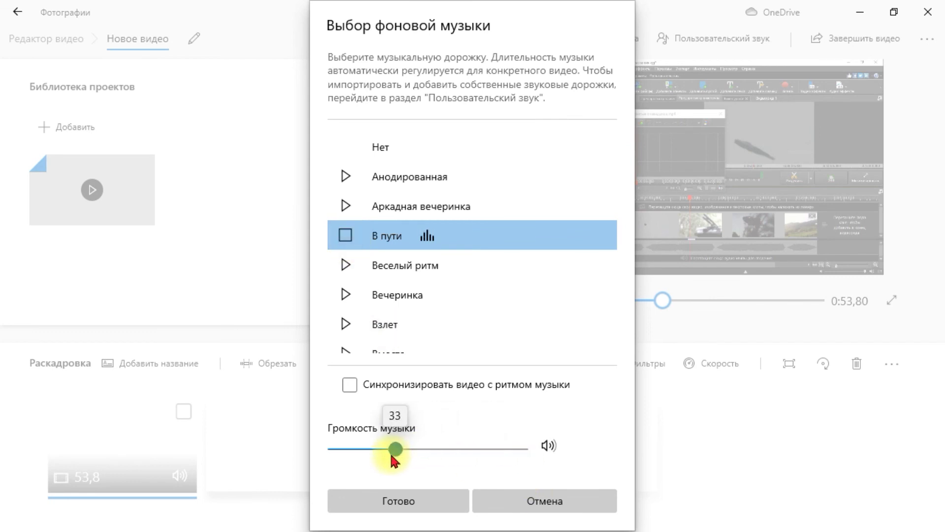
left_click(404, 507)
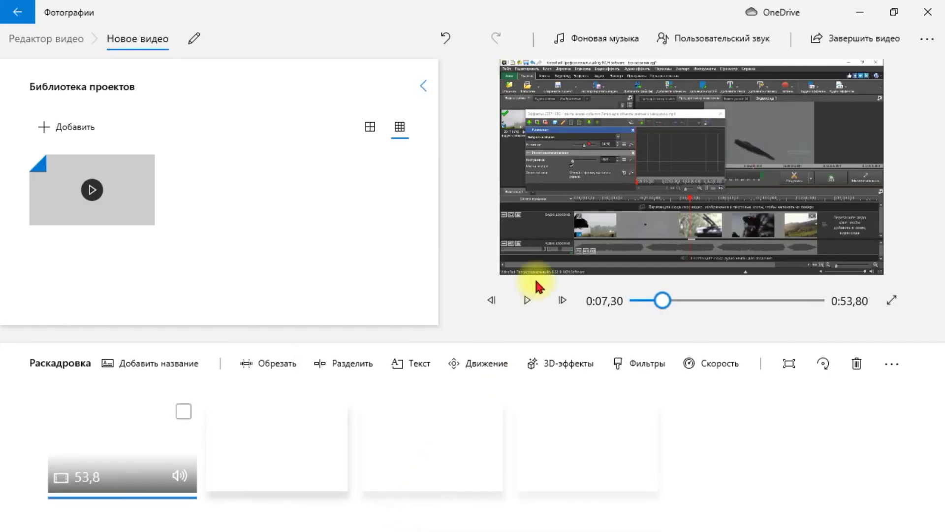
left_click(526, 308)
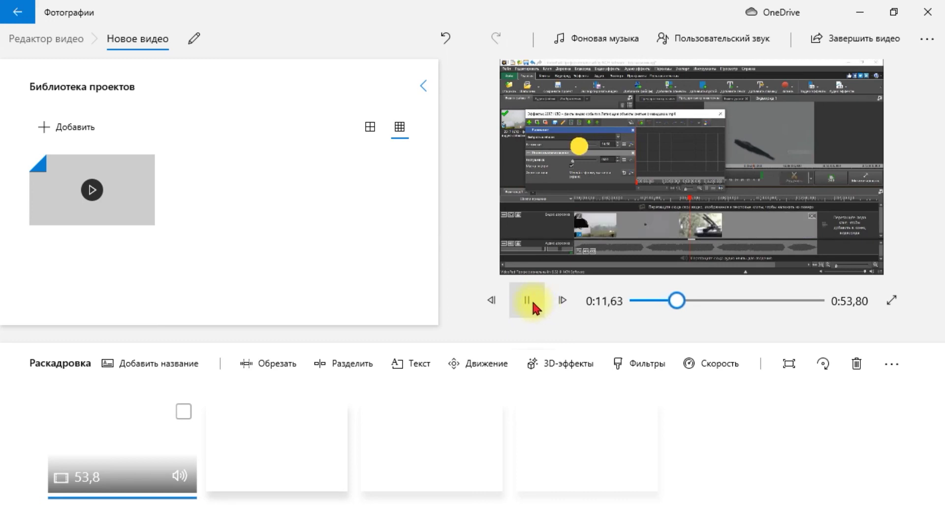
left_click(531, 298)
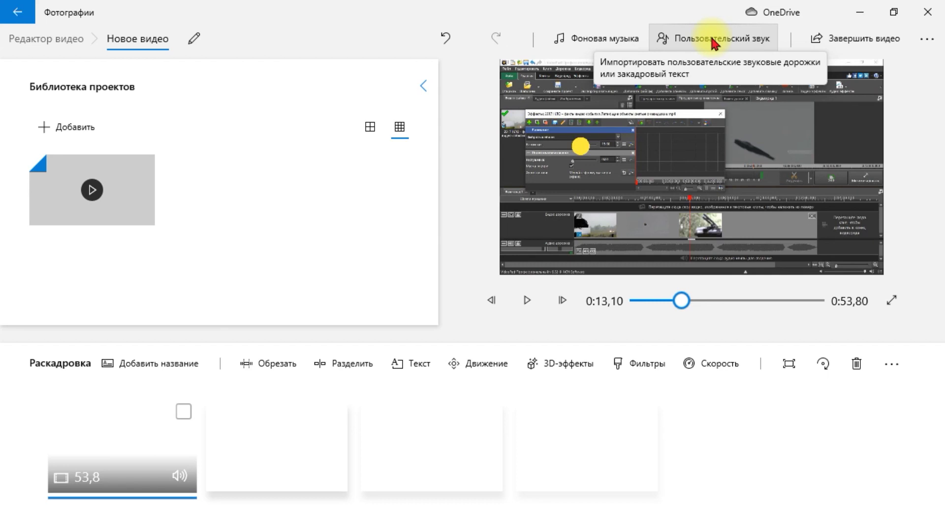
Export the video in Низкое 540p quality as видео сечас1111, pause the exported video's playback and maximize its window.
left_click(856, 40)
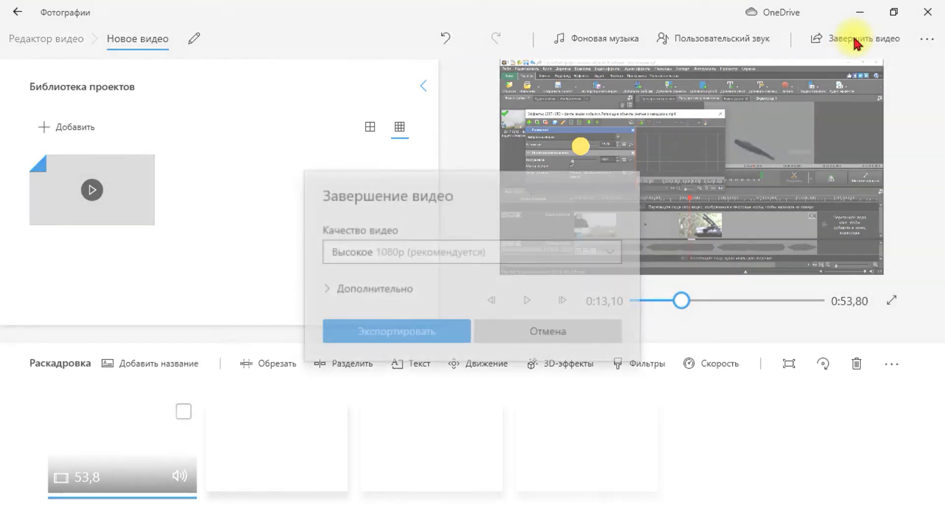
left_click(612, 251)
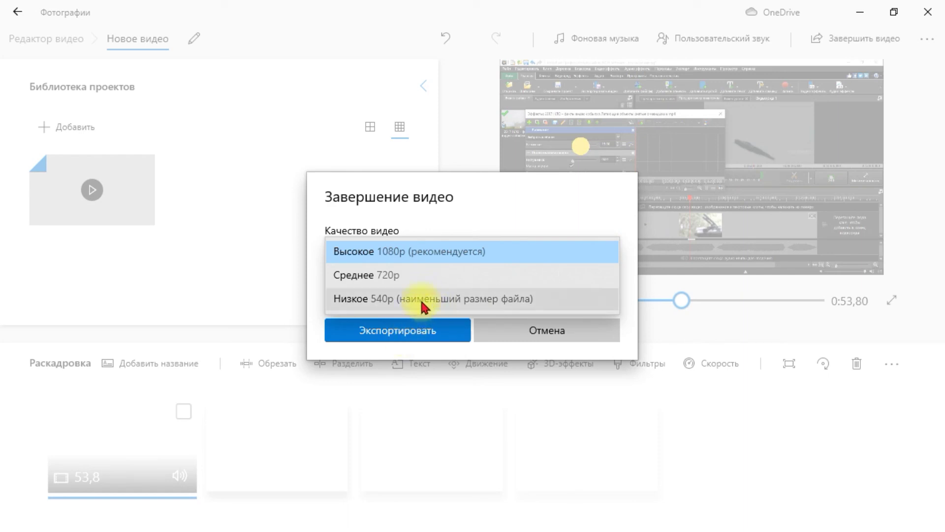
left_click(404, 298)
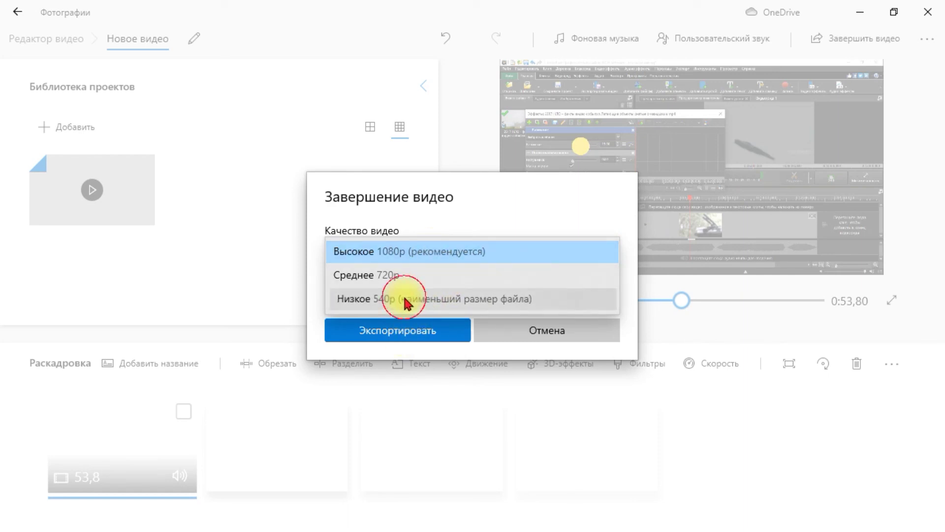
left_click(400, 334)
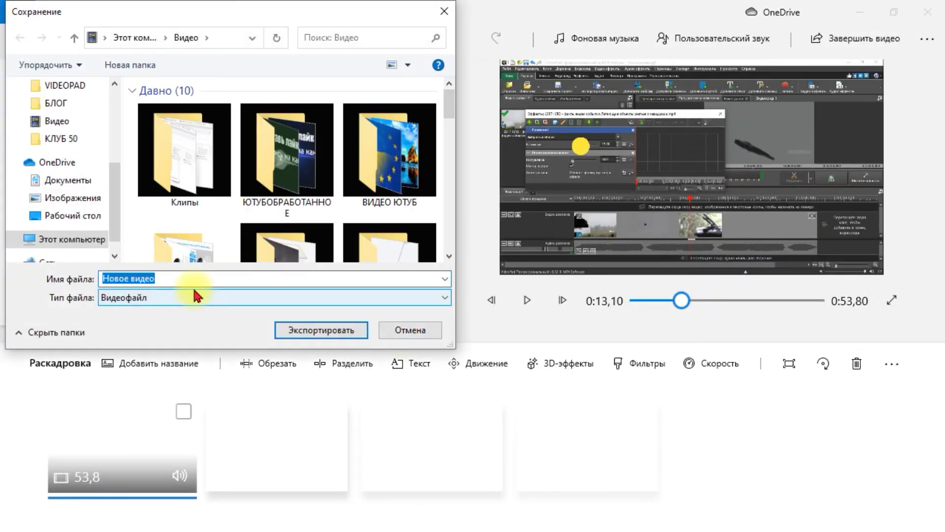
type("видео сечас1111")
left_click(329, 333)
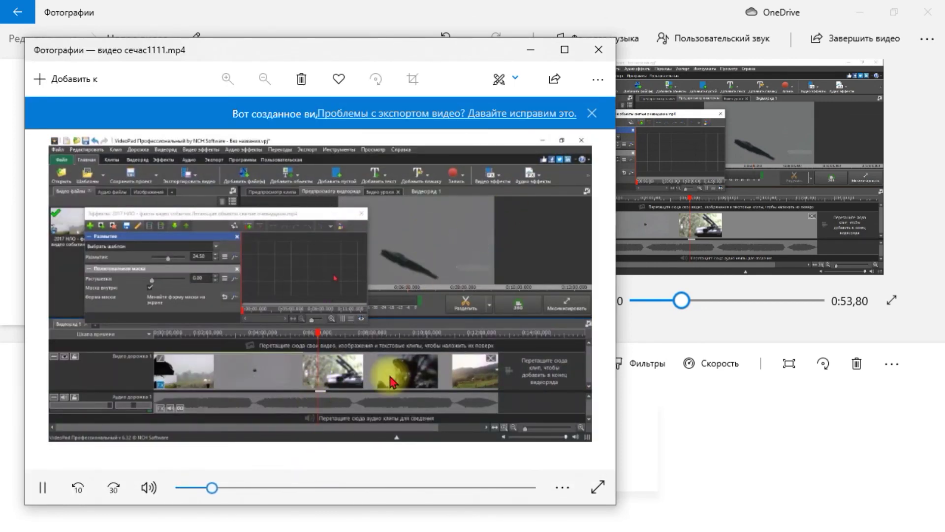
left_click(41, 496)
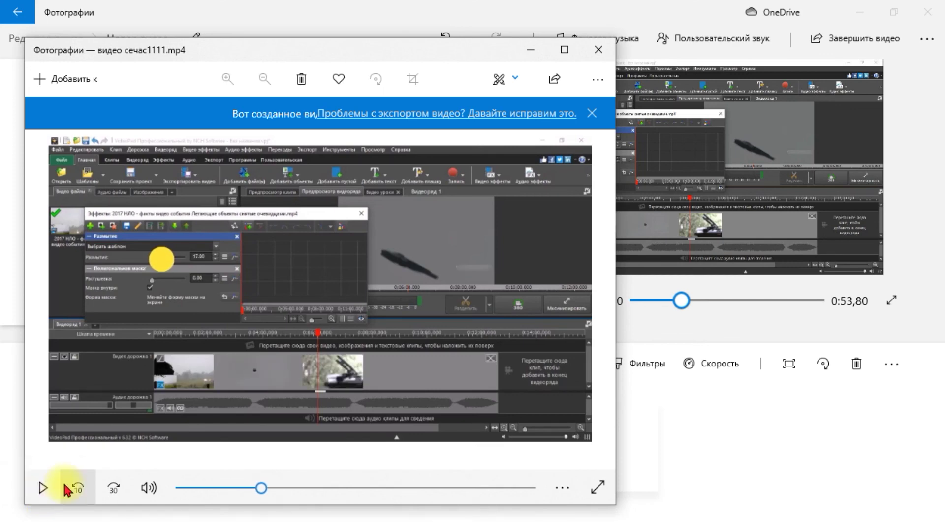
left_click(565, 50)
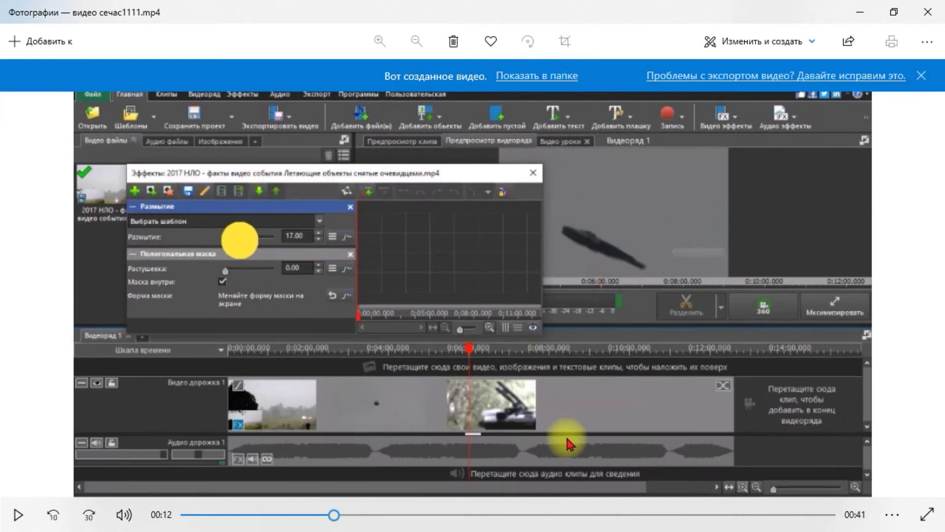